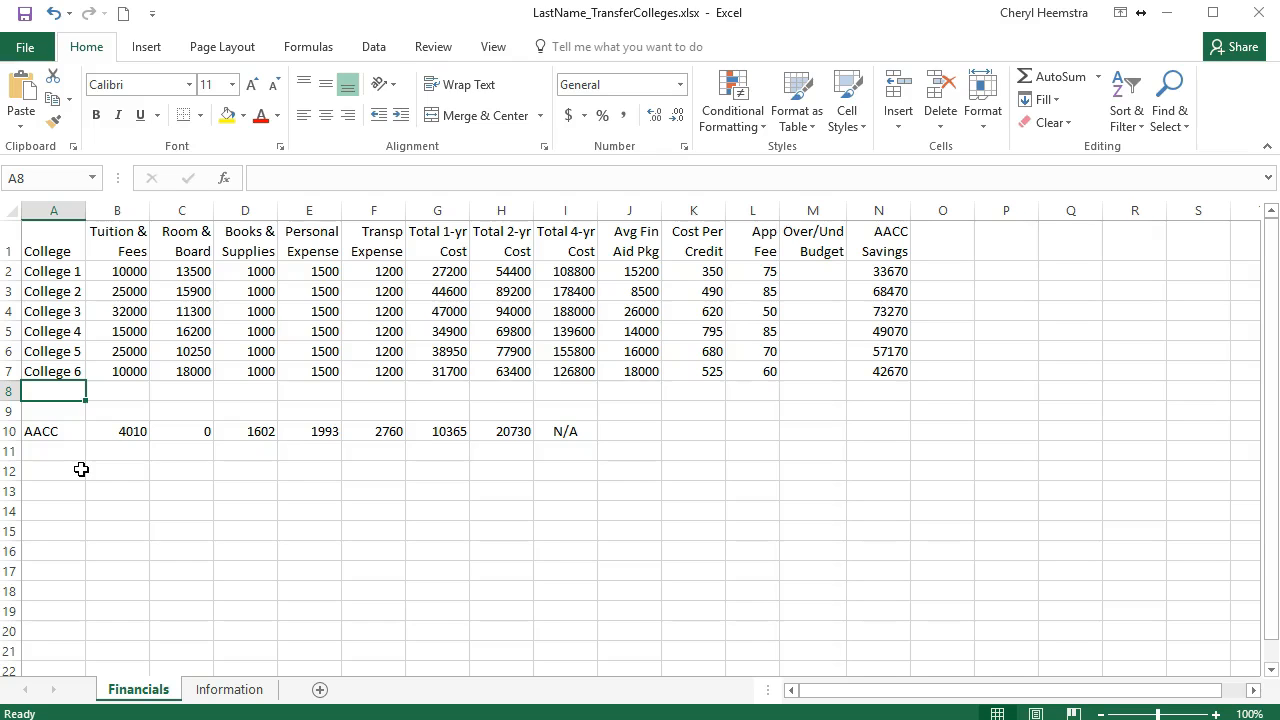
Step: Enter 30000 as the budget per year in cell B1 of the Information sheet
{"action": "left_click", "coordinate": [240, 695]}
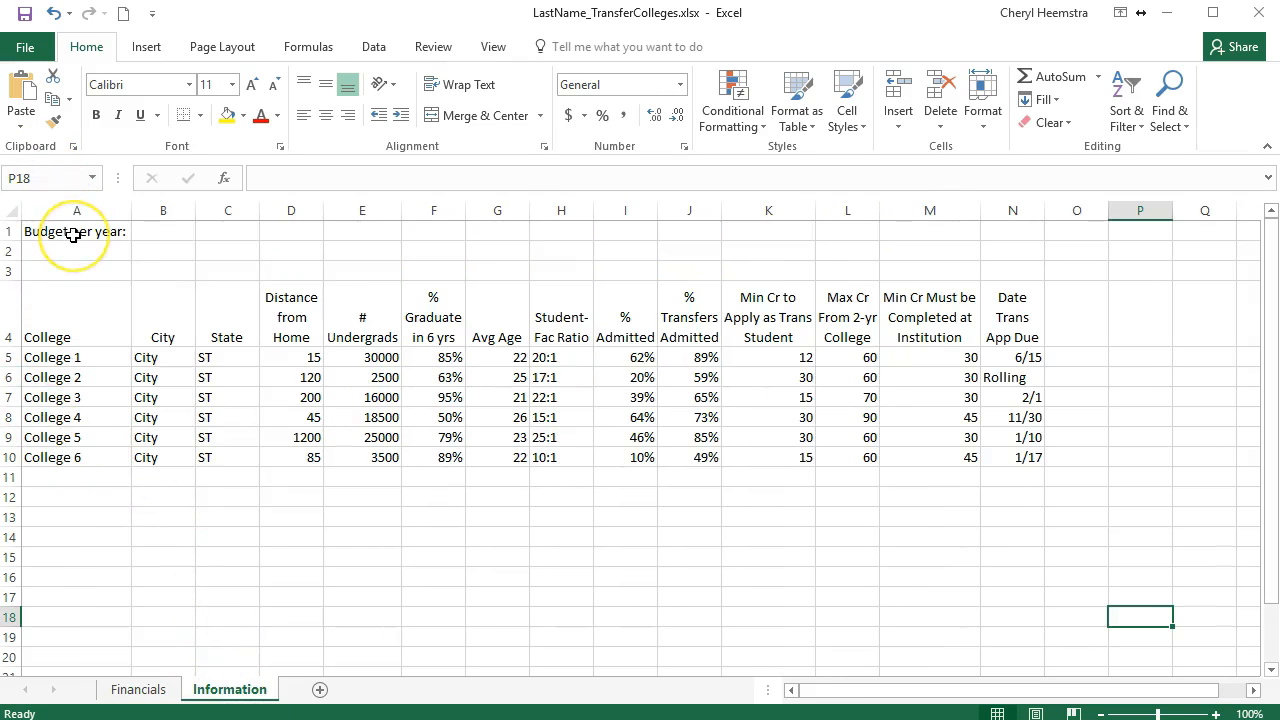
{"action": "left_click", "coordinate": [172, 228]}
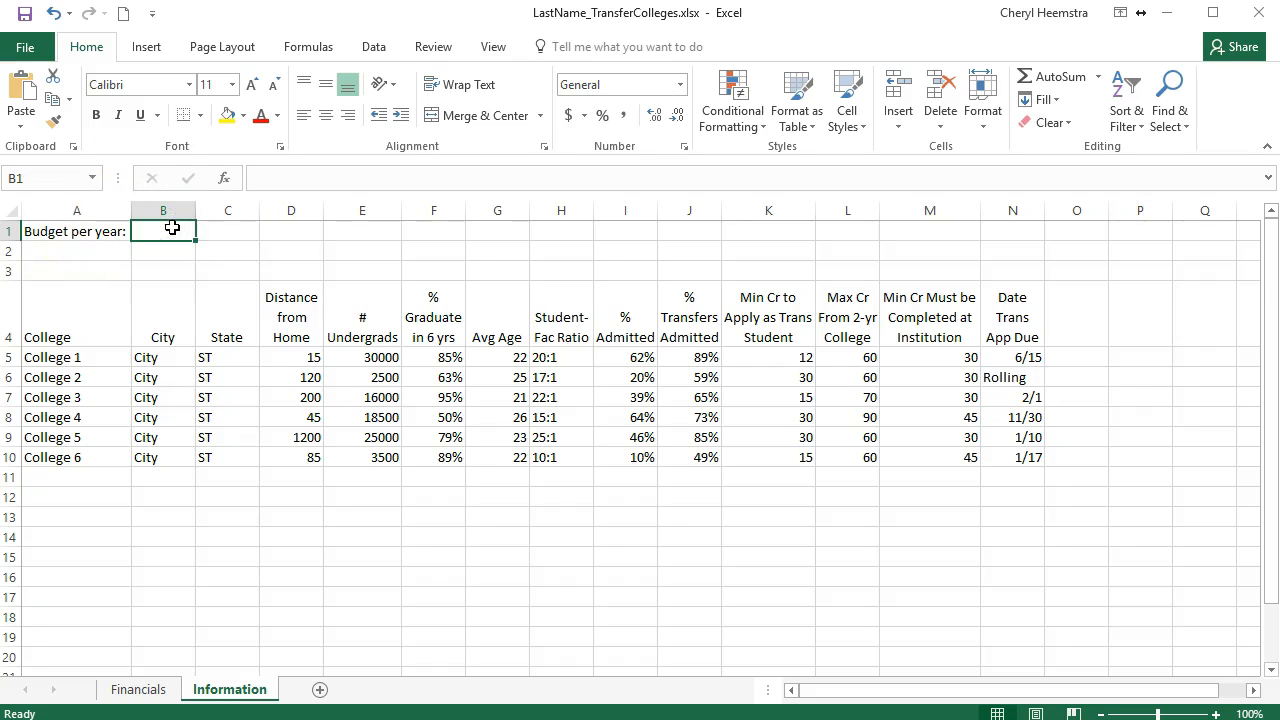
{"action": "type", "text": "300"}
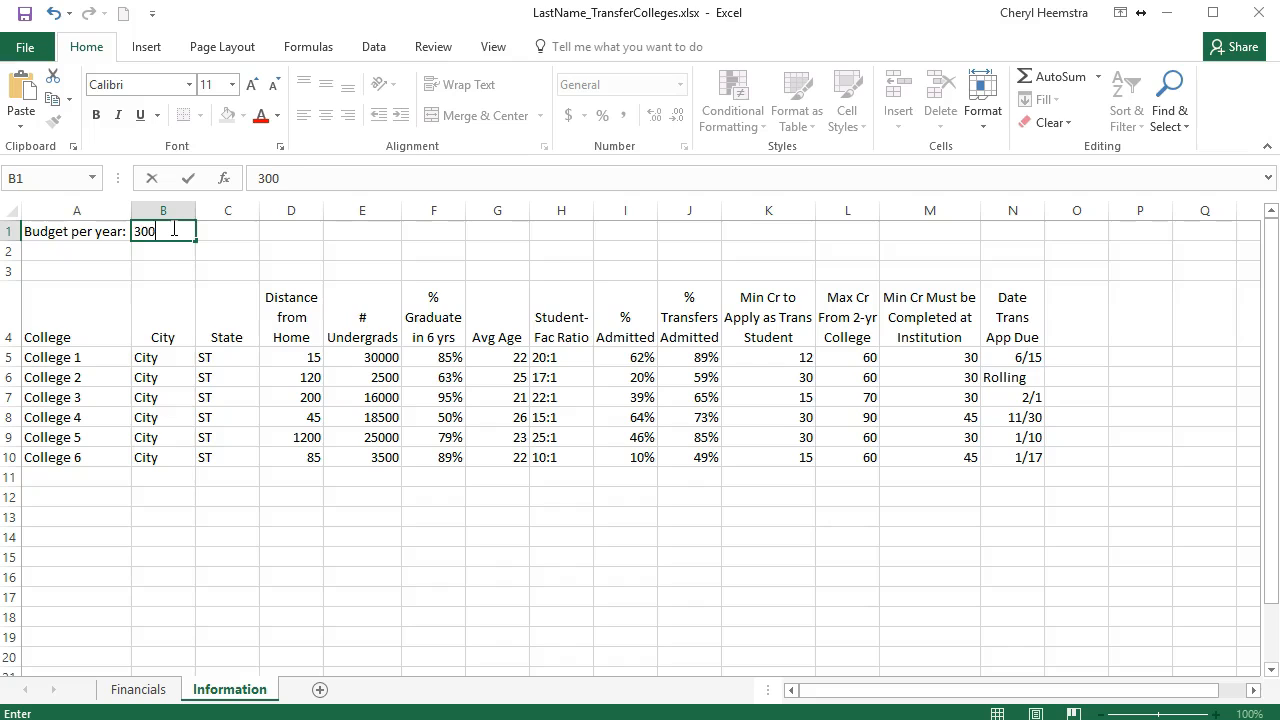
{"action": "key", "text": "Return"}
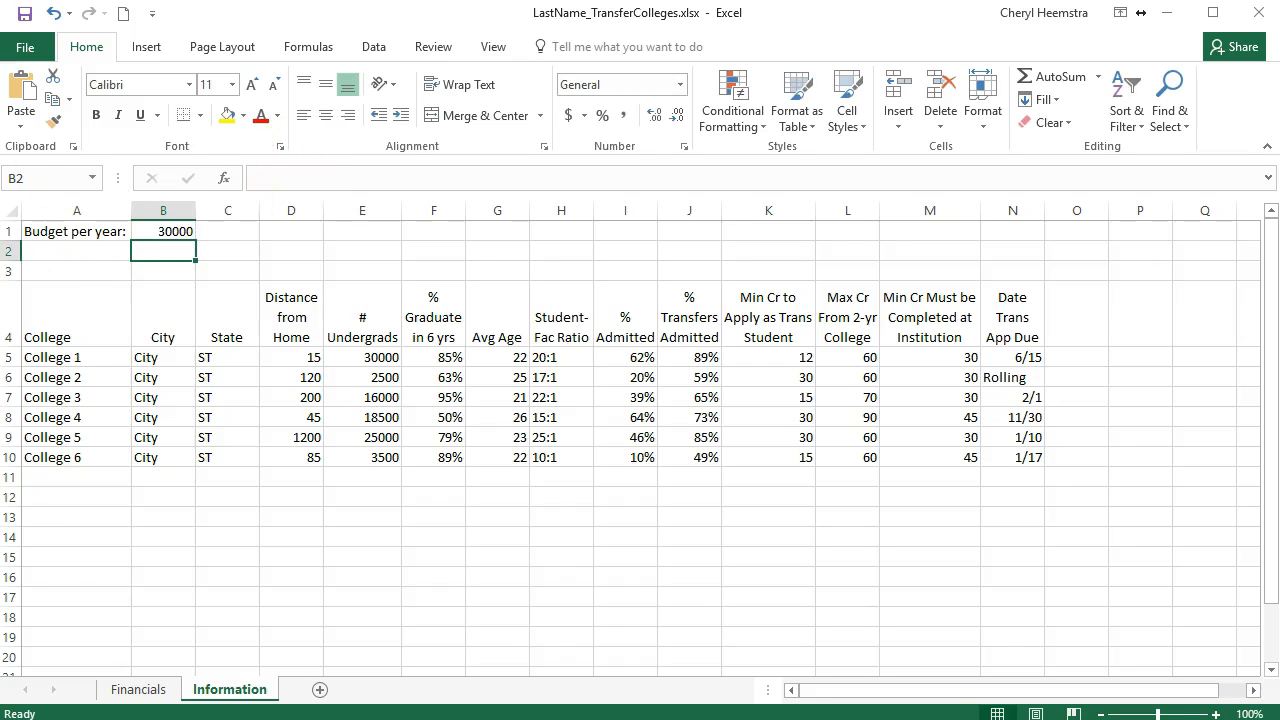
Step: On the Financials sheet, enter =Information!B1-Financials!G2 in M2 for College 1 and copy the formula down through M7
{"action": "left_click", "coordinate": [137, 693]}
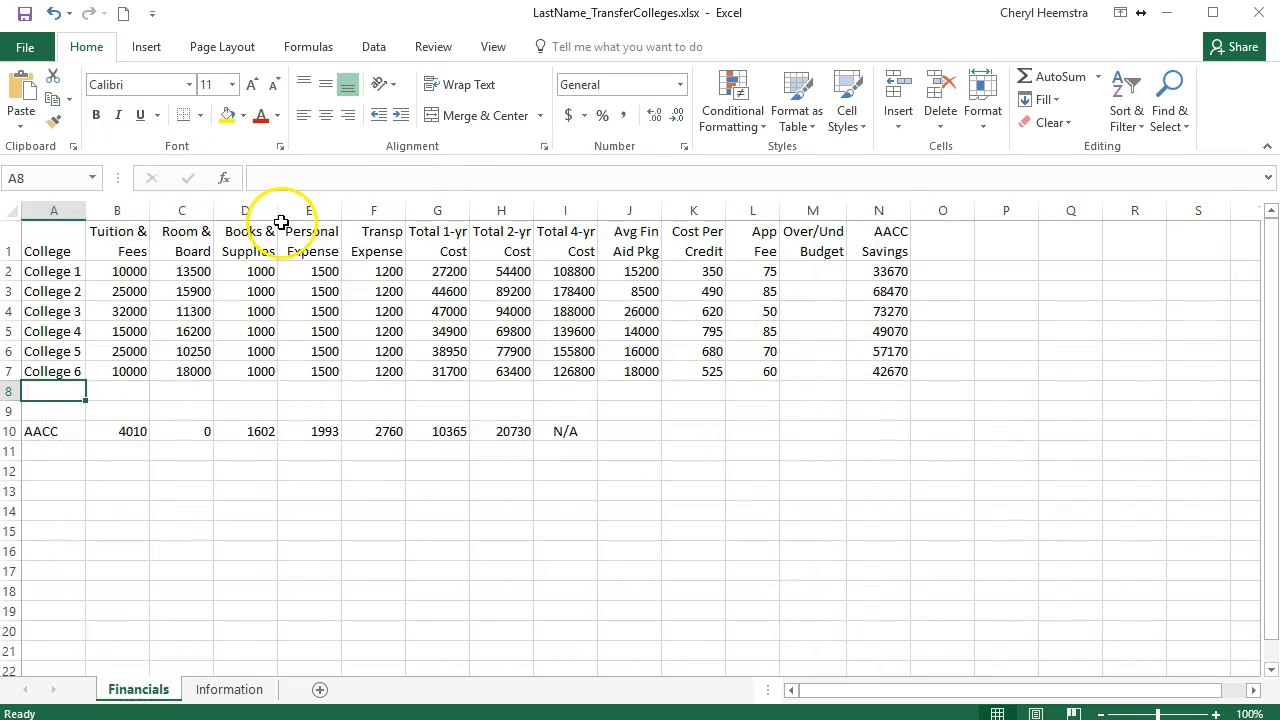
{"action": "left_click", "coordinate": [807, 267]}
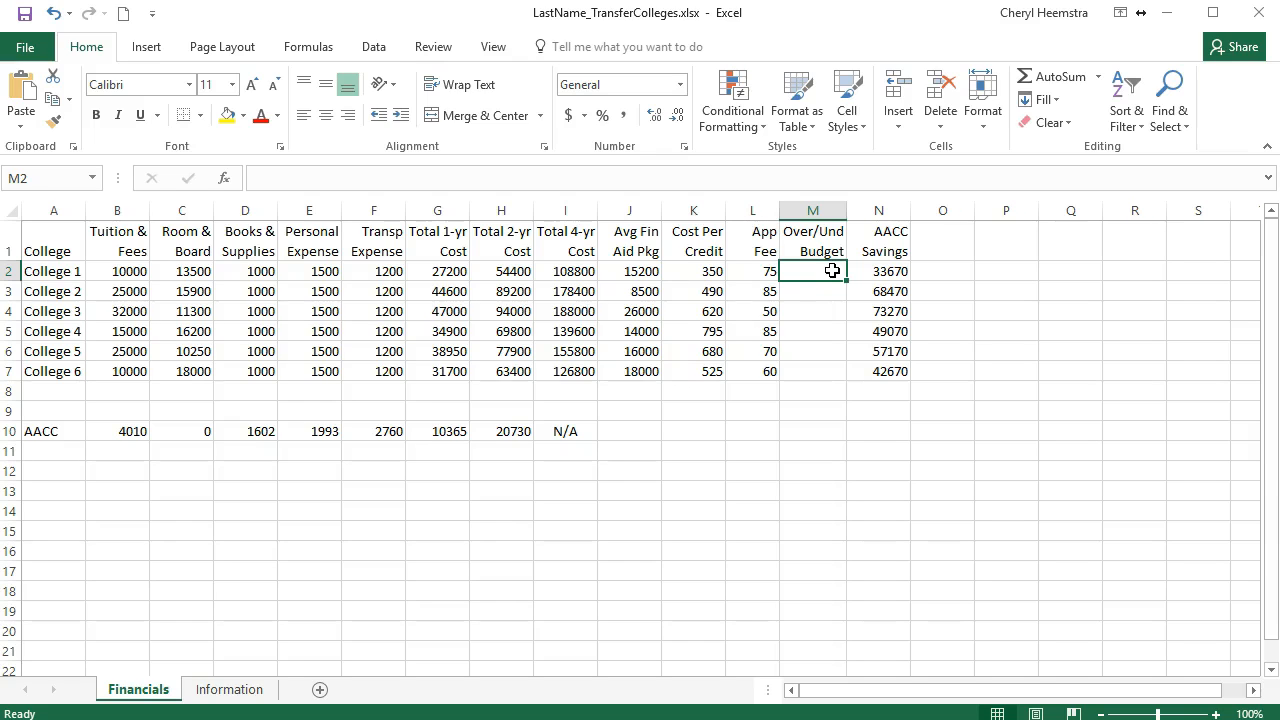
{"action": "type", "text": "="}
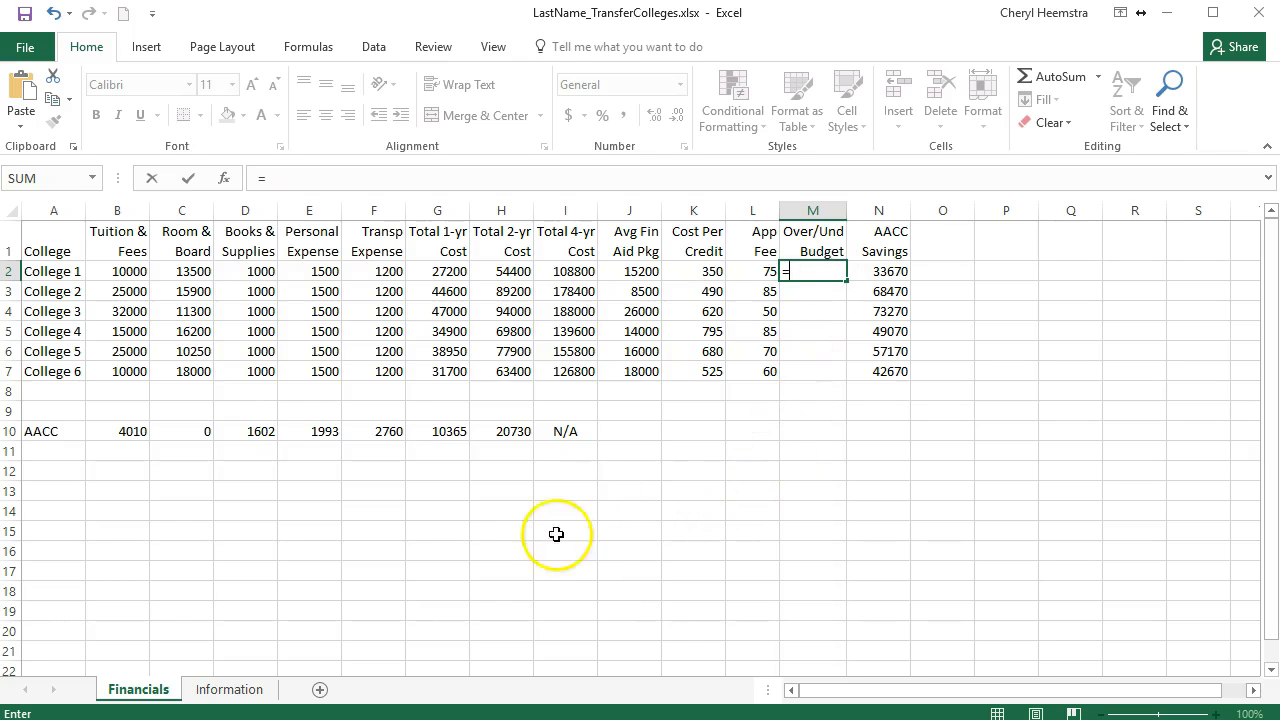
{"action": "left_click", "coordinate": [229, 689]}
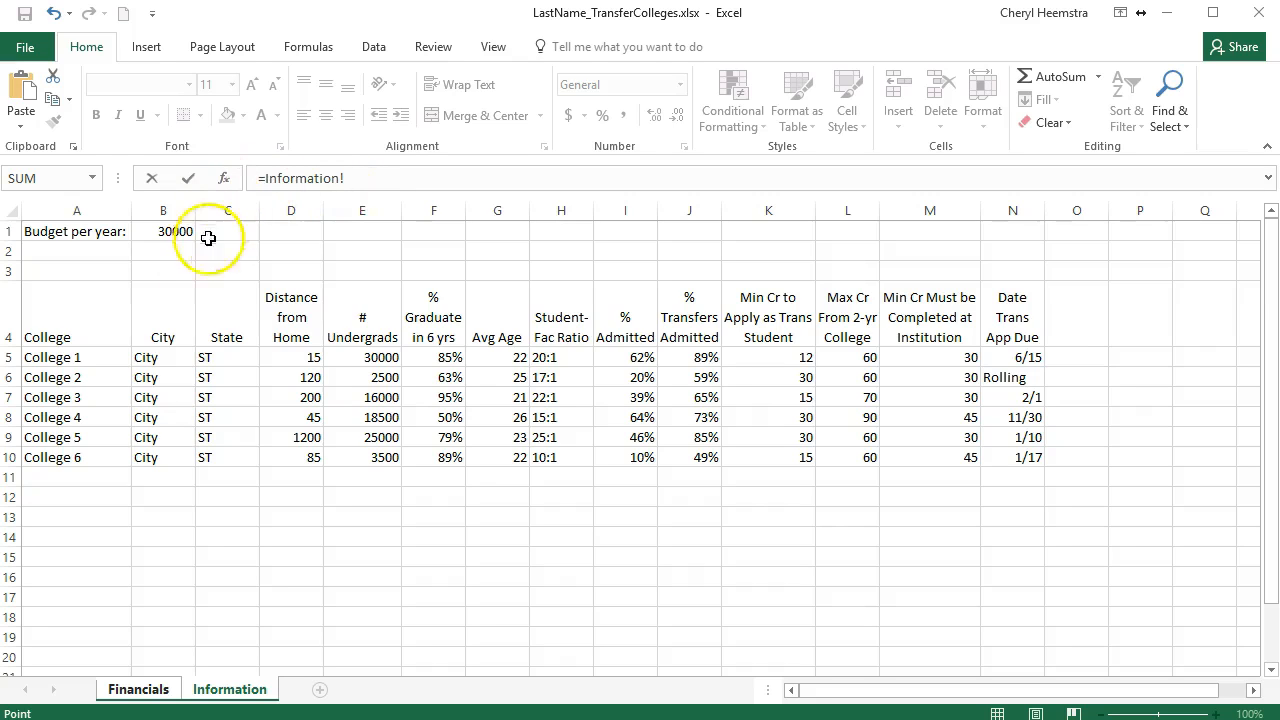
{"action": "left_click", "coordinate": [160, 231]}
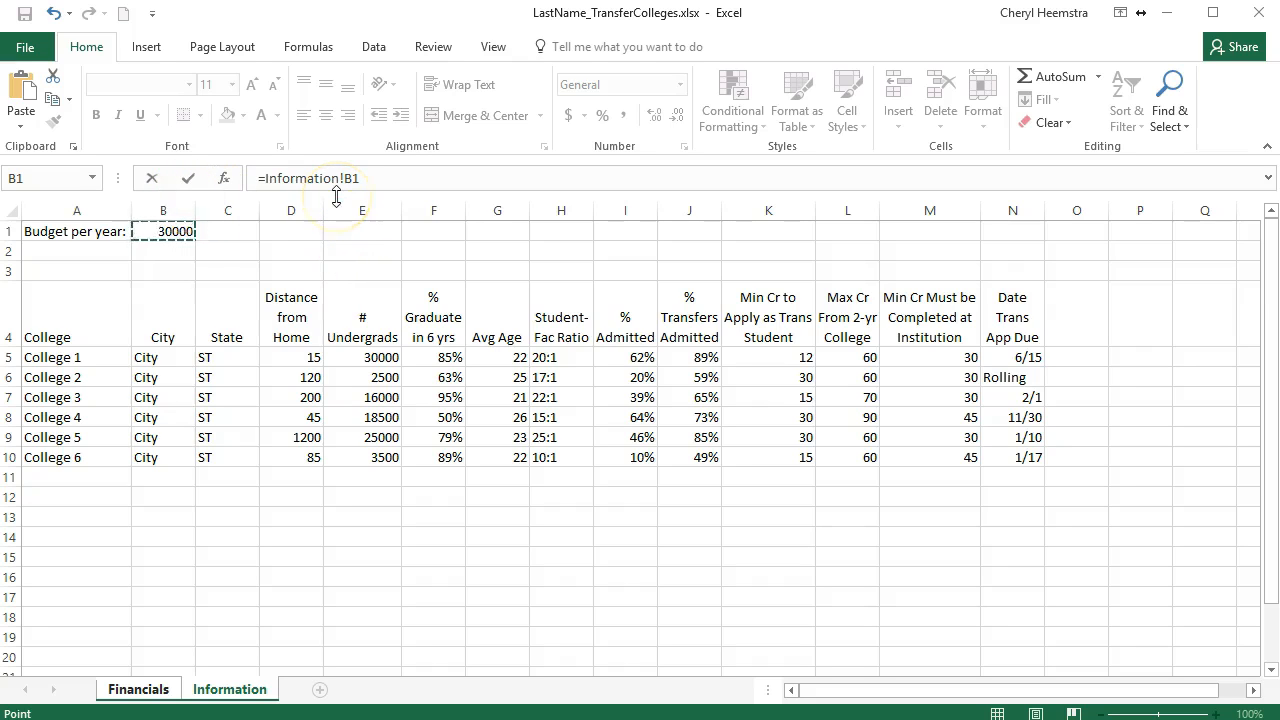
{"action": "left_click", "coordinate": [364, 176]}
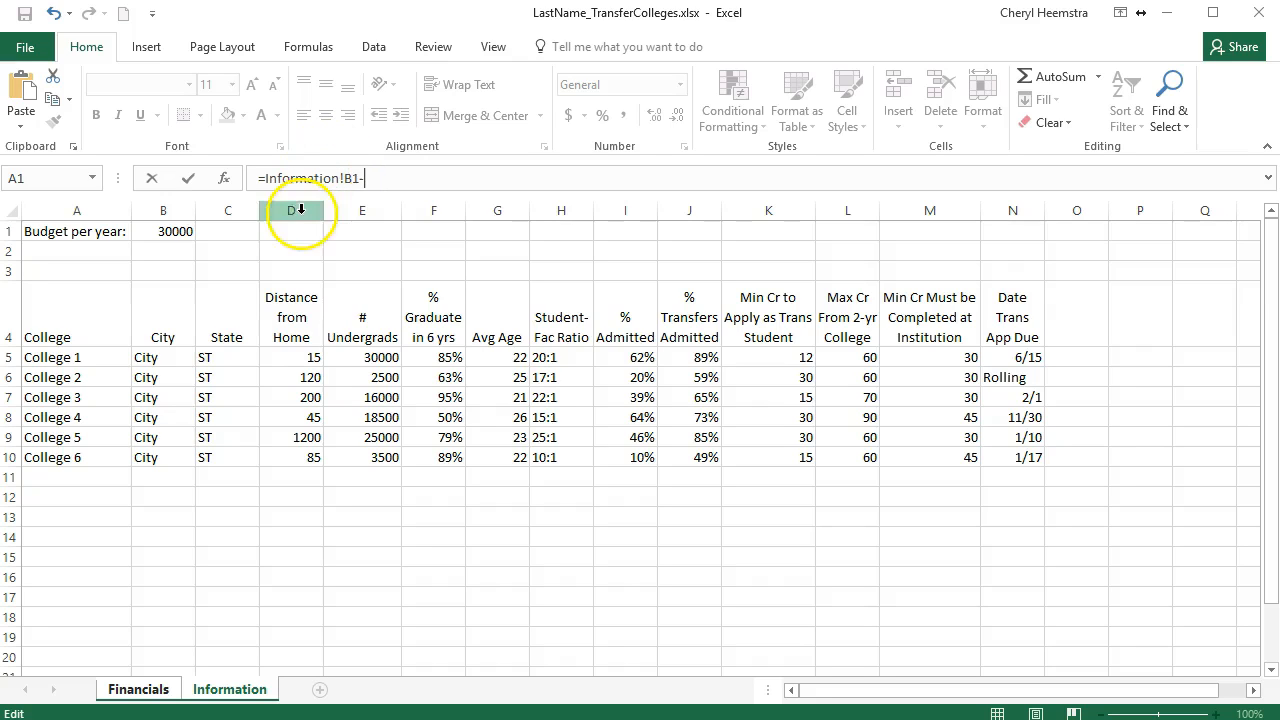
{"action": "left_click", "coordinate": [165, 689]}
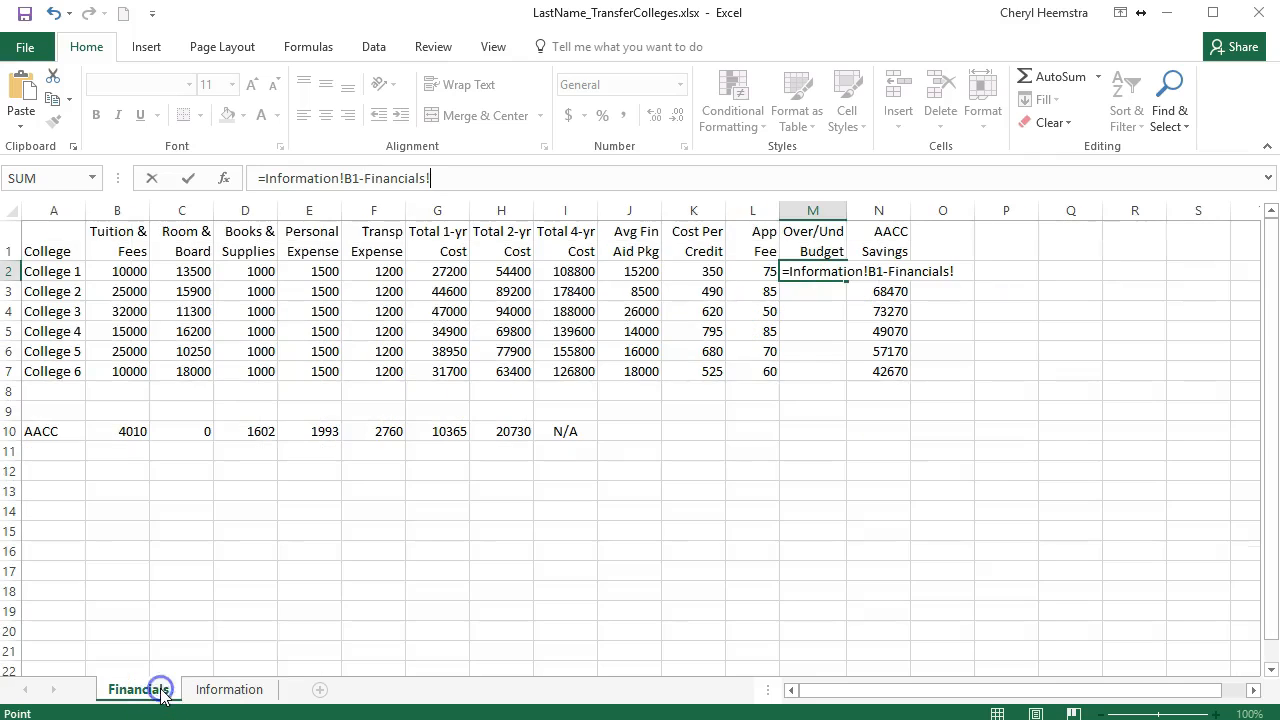
{"action": "left_click", "coordinate": [447, 272]}
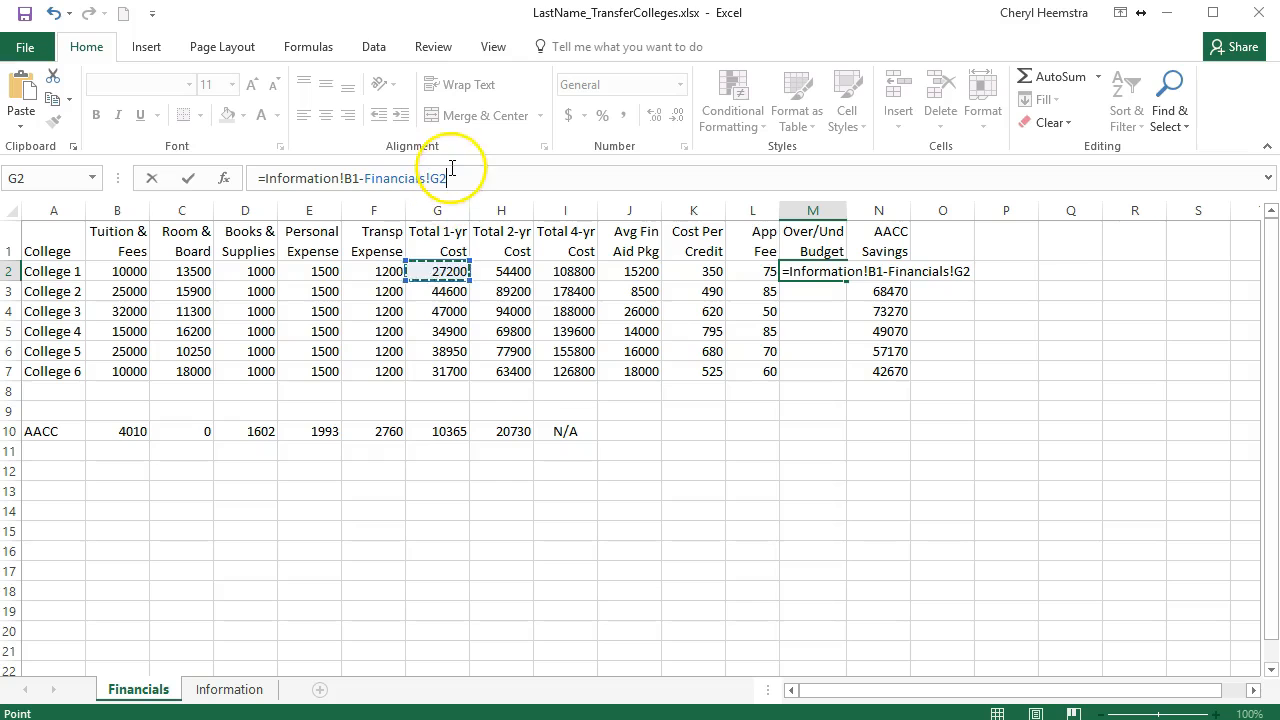
{"action": "key", "text": "Return"}
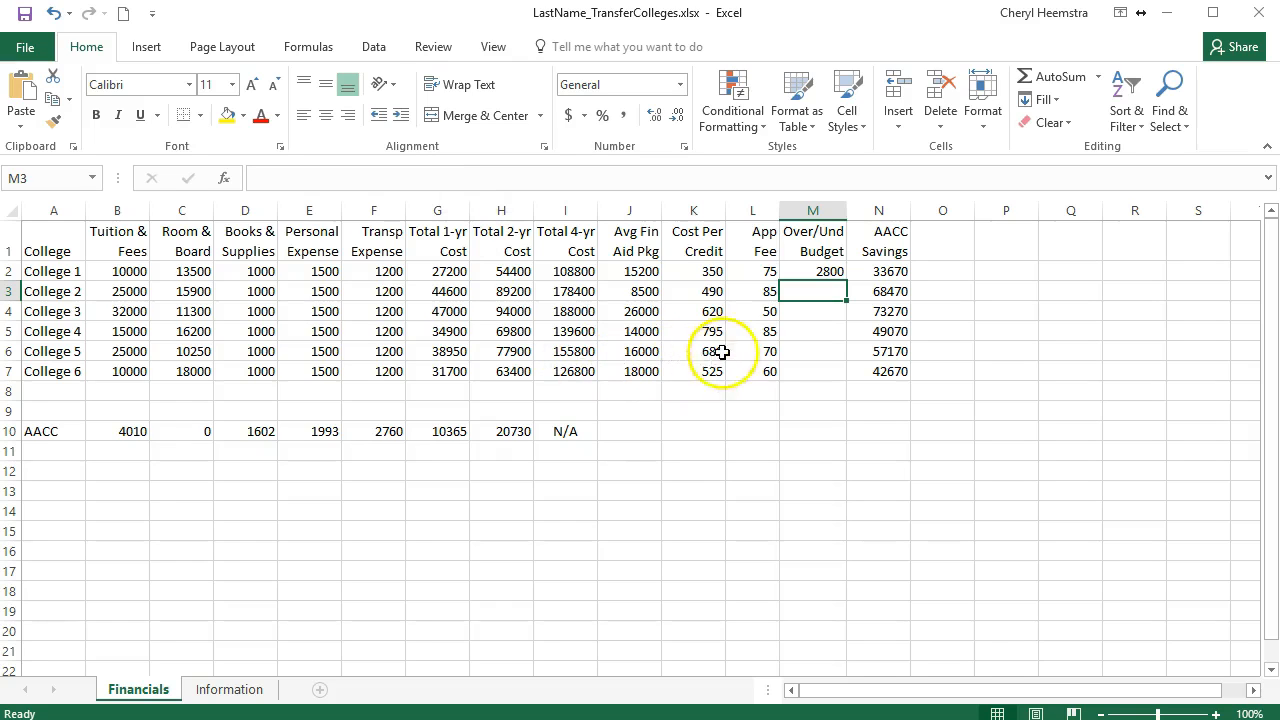
{"action": "left_click", "coordinate": [793, 272]}
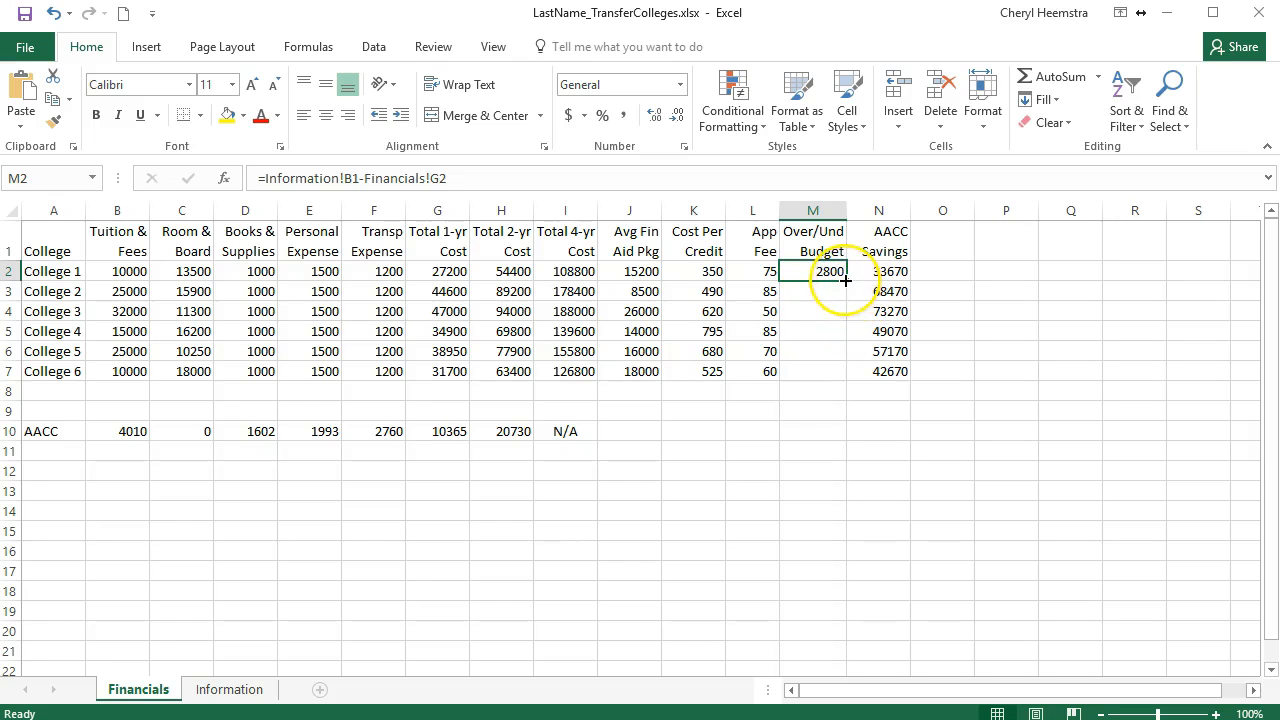
{"action": "left_click_drag", "start_coordinate": [845, 280], "coordinate": [847, 384]}
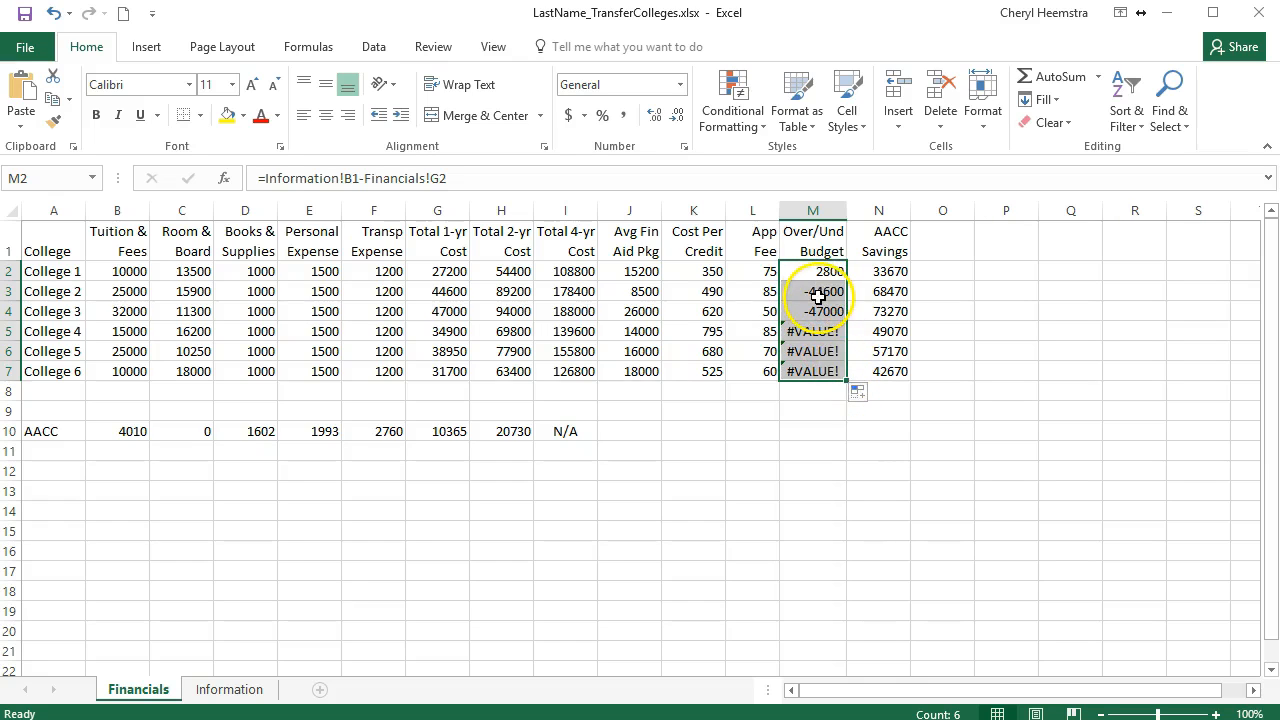
Step: Examine the copied Over/Und Budget formulas row by row and check which Information sheet cell each one references
{"action": "left_click", "coordinate": [816, 330]}
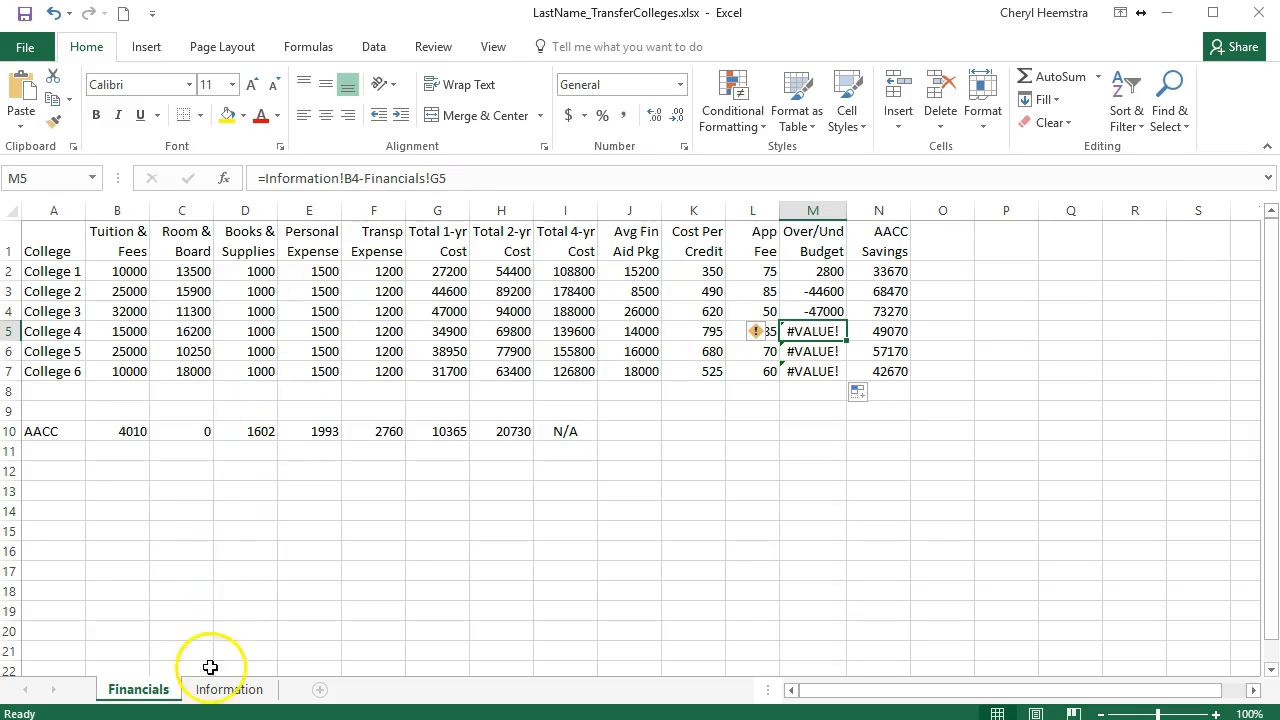
{"action": "left_click", "coordinate": [234, 693]}
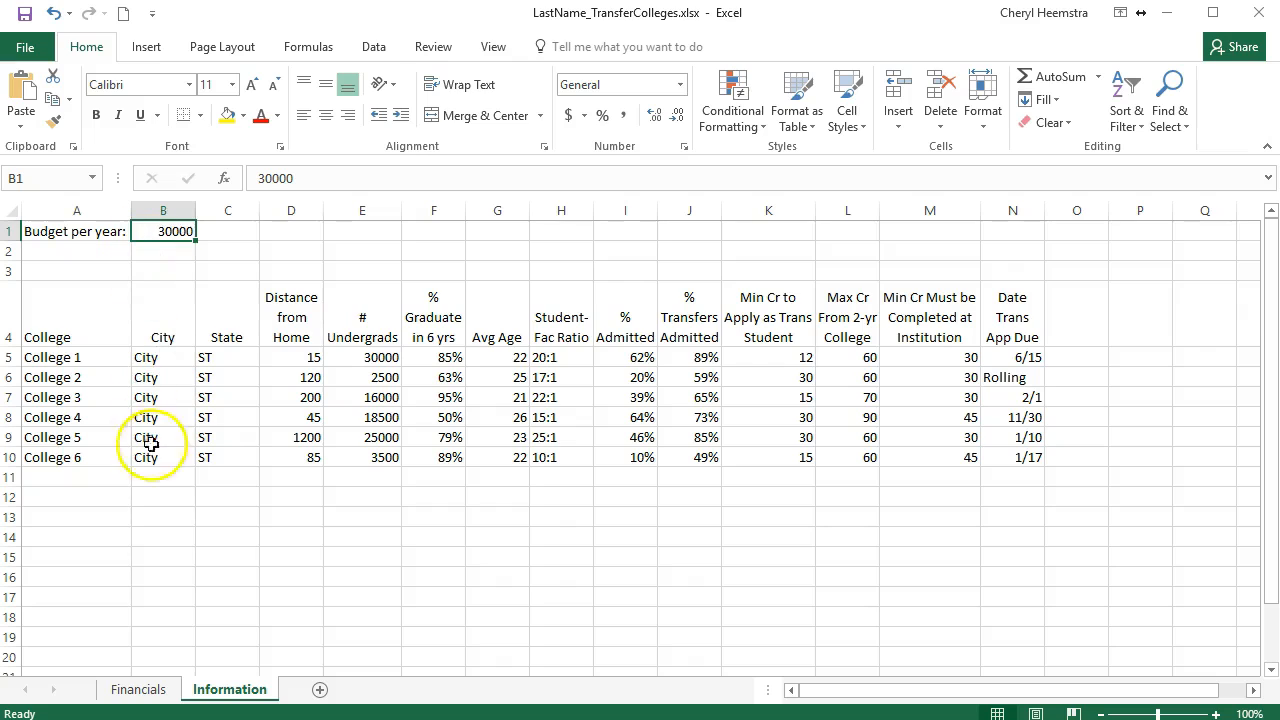
{"action": "left_click", "coordinate": [152, 690]}
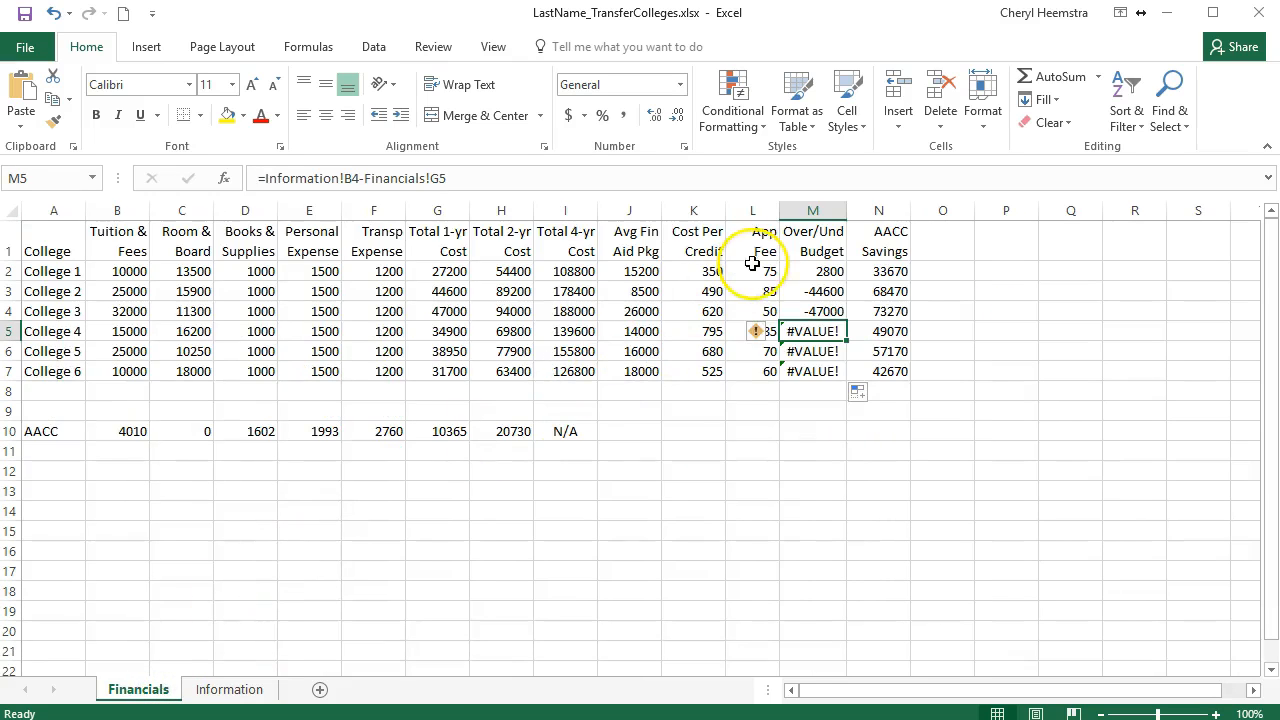
{"action": "left_click", "coordinate": [817, 268]}
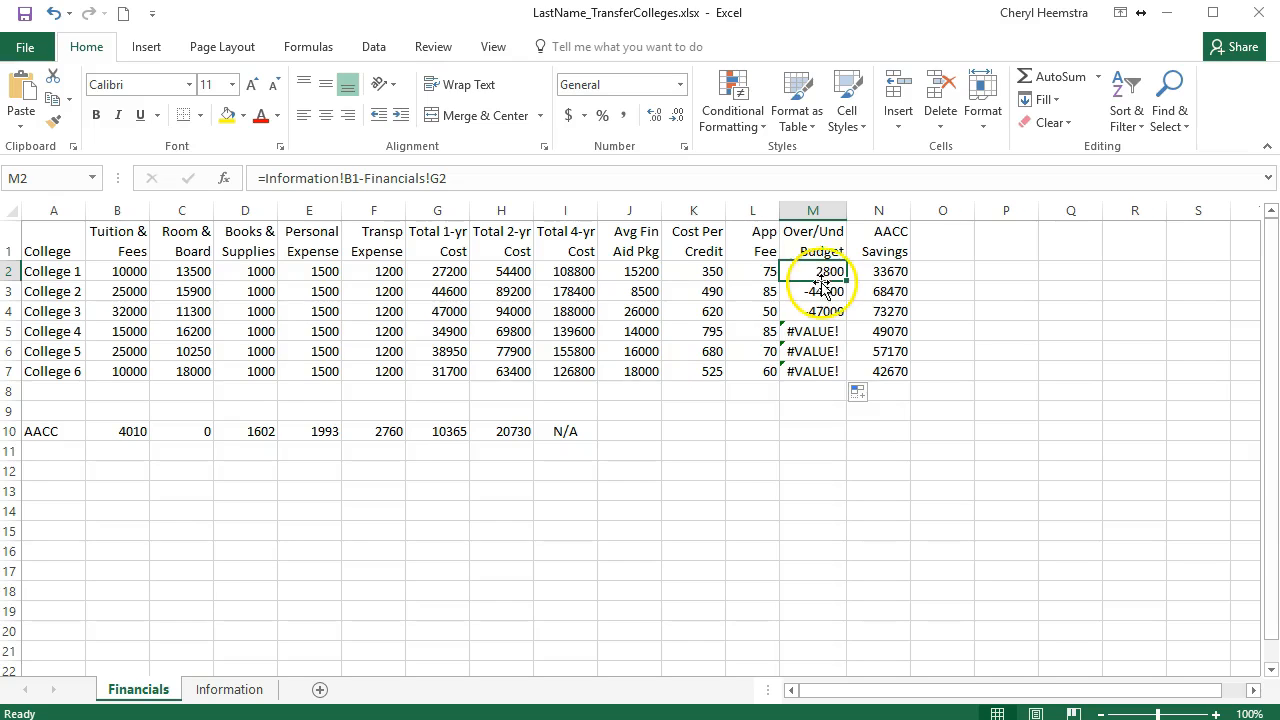
{"action": "left_click", "coordinate": [820, 290]}
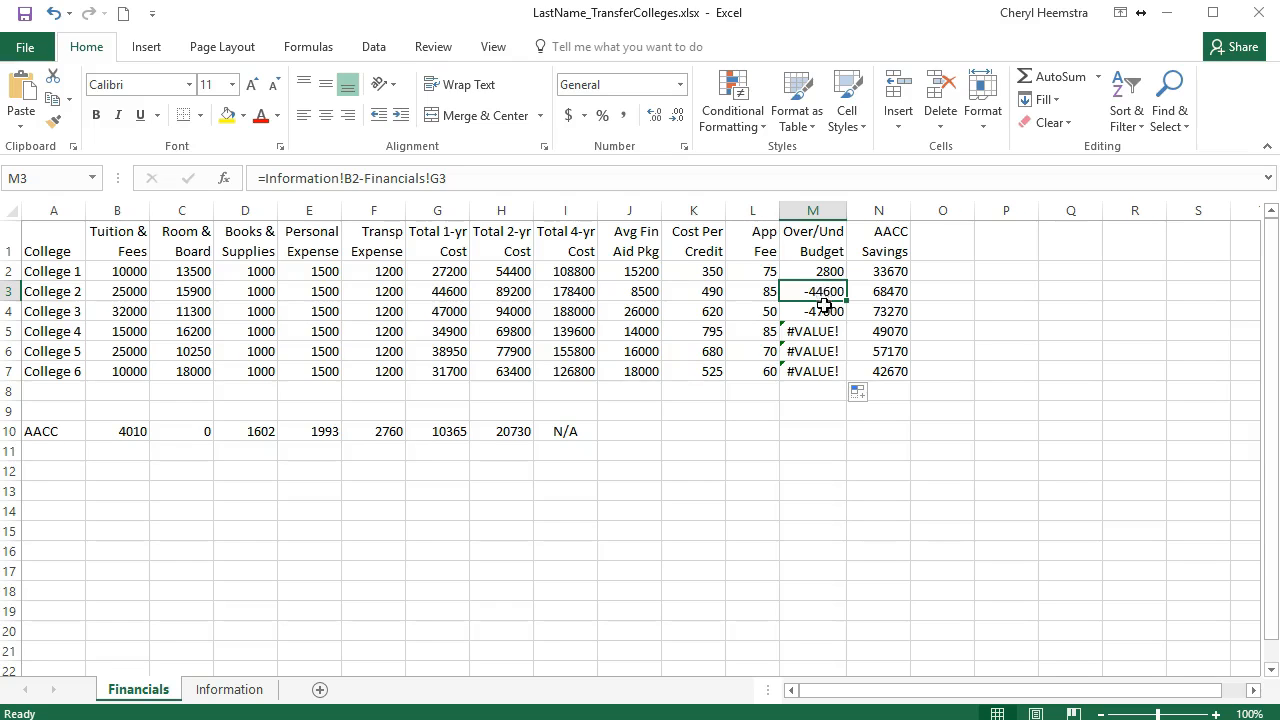
{"action": "left_click", "coordinate": [821, 311]}
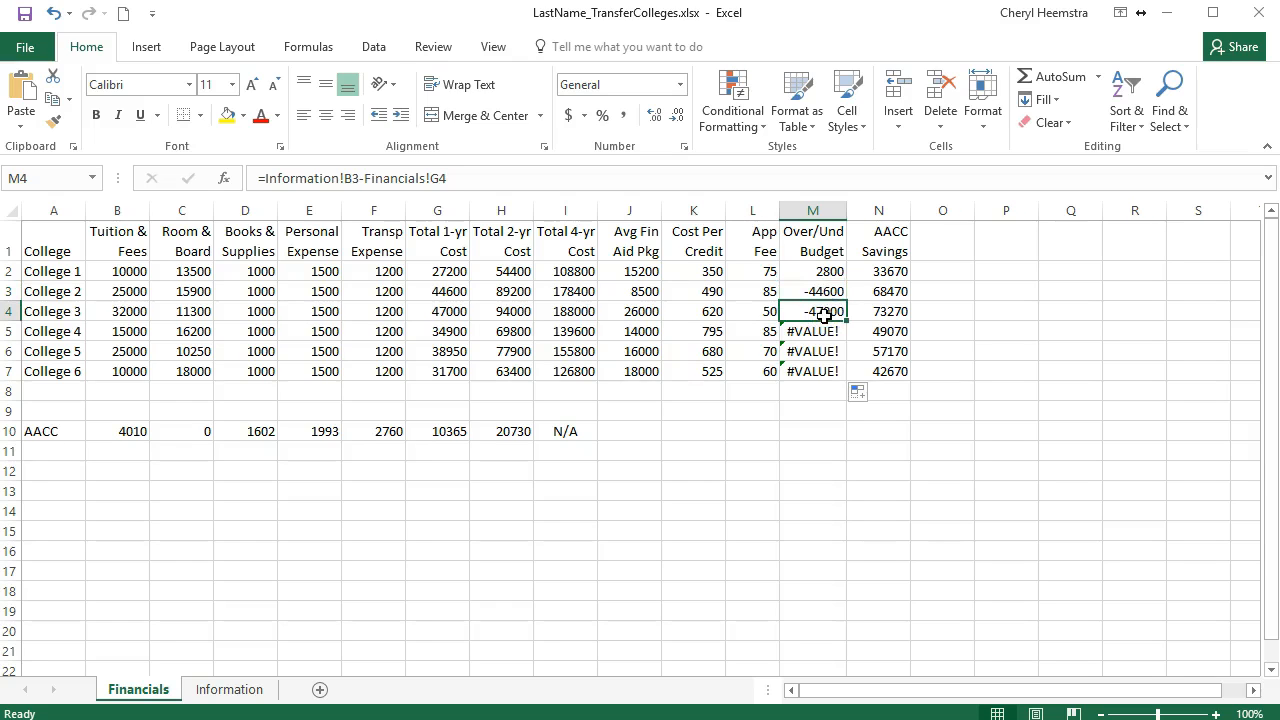
{"action": "left_click", "coordinate": [822, 334]}
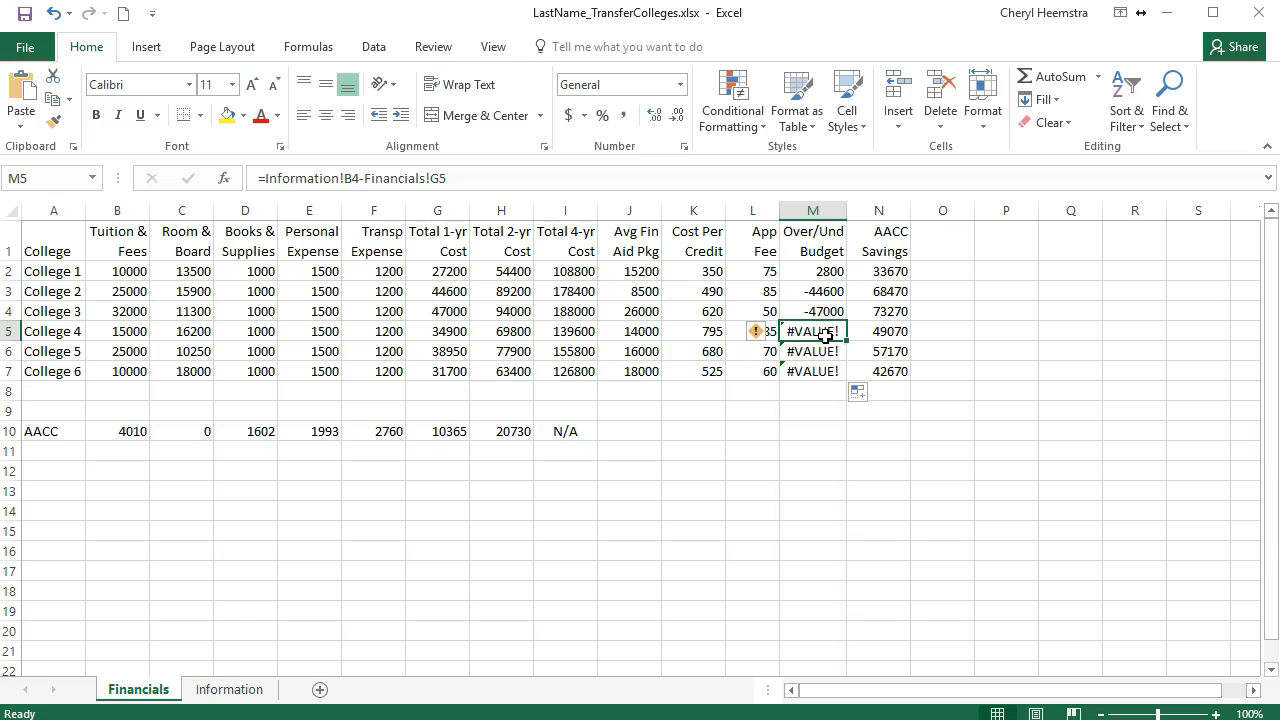
{"action": "left_click", "coordinate": [825, 349]}
{"action": "left_click", "coordinate": [809, 271]}
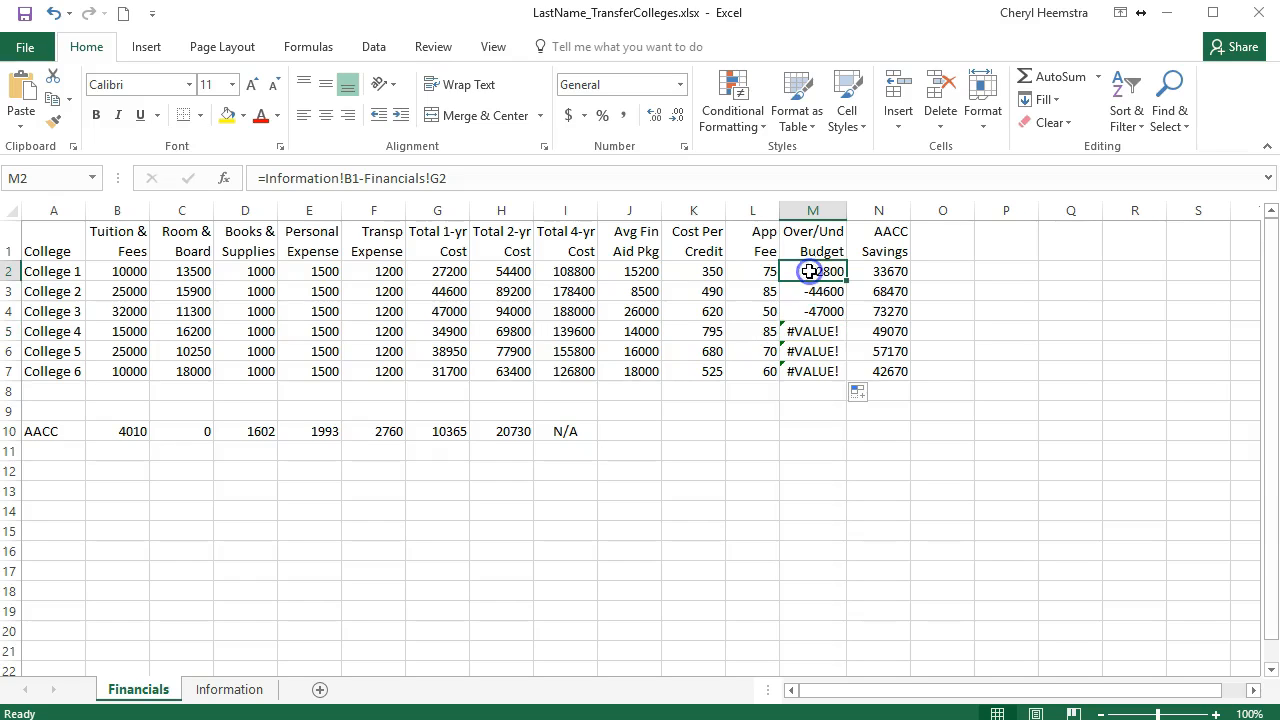
Step: Examine how the cell reference changes from row to row in the Total 2-yr Cost formulas, H2 to H7
{"action": "left_click", "coordinate": [500, 268]}
{"action": "left_click", "coordinate": [500, 290]}
{"action": "left_click", "coordinate": [495, 312]}
{"action": "left_click", "coordinate": [495, 331]}
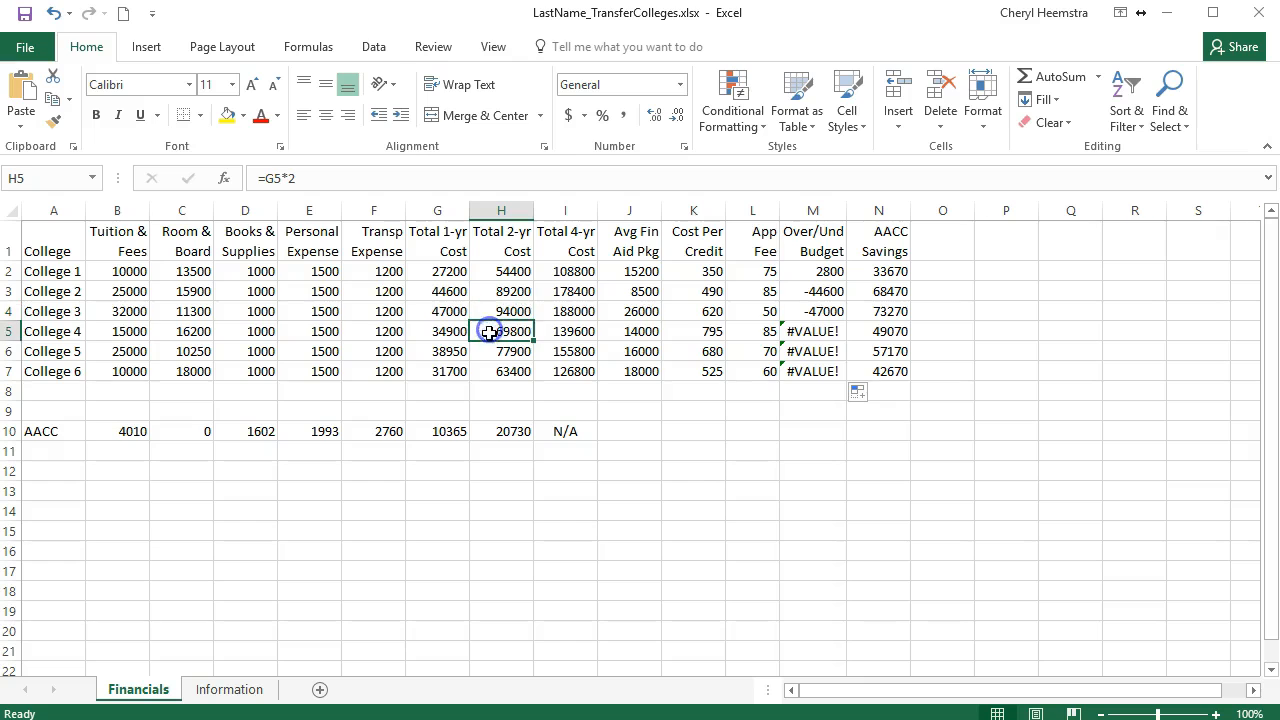
{"action": "left_click", "coordinate": [485, 351]}
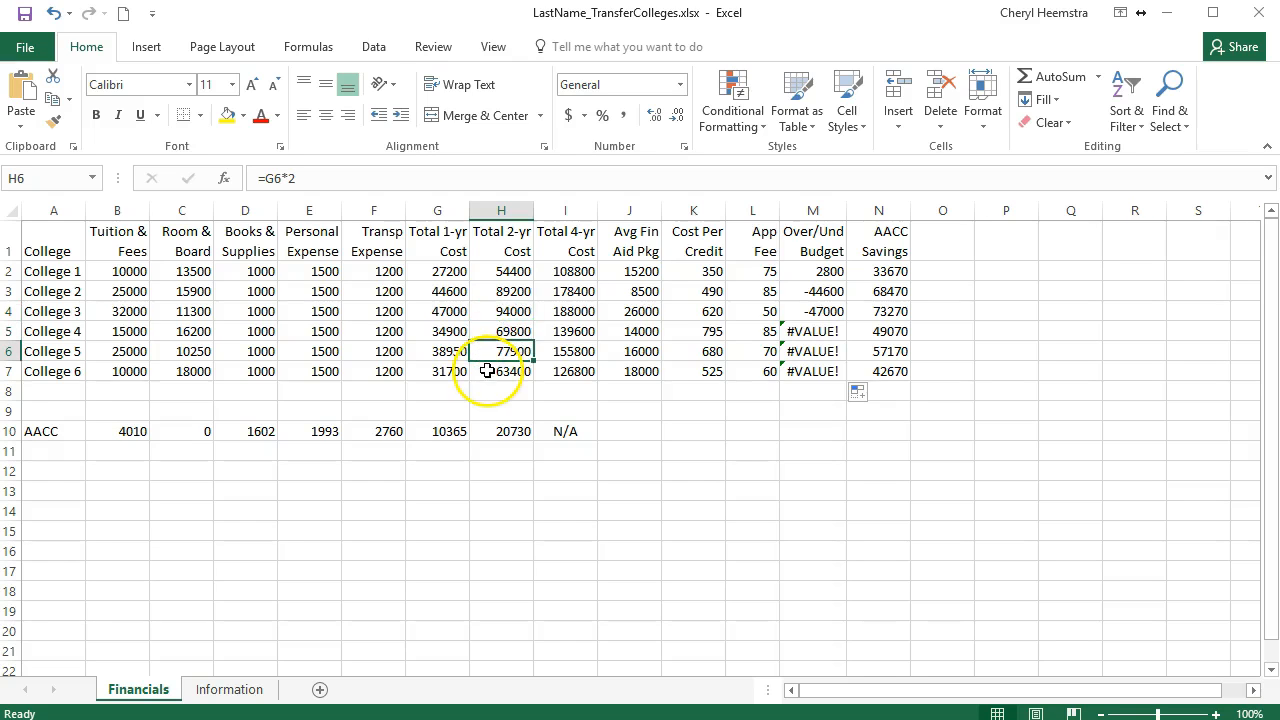
{"action": "left_click", "coordinate": [487, 369]}
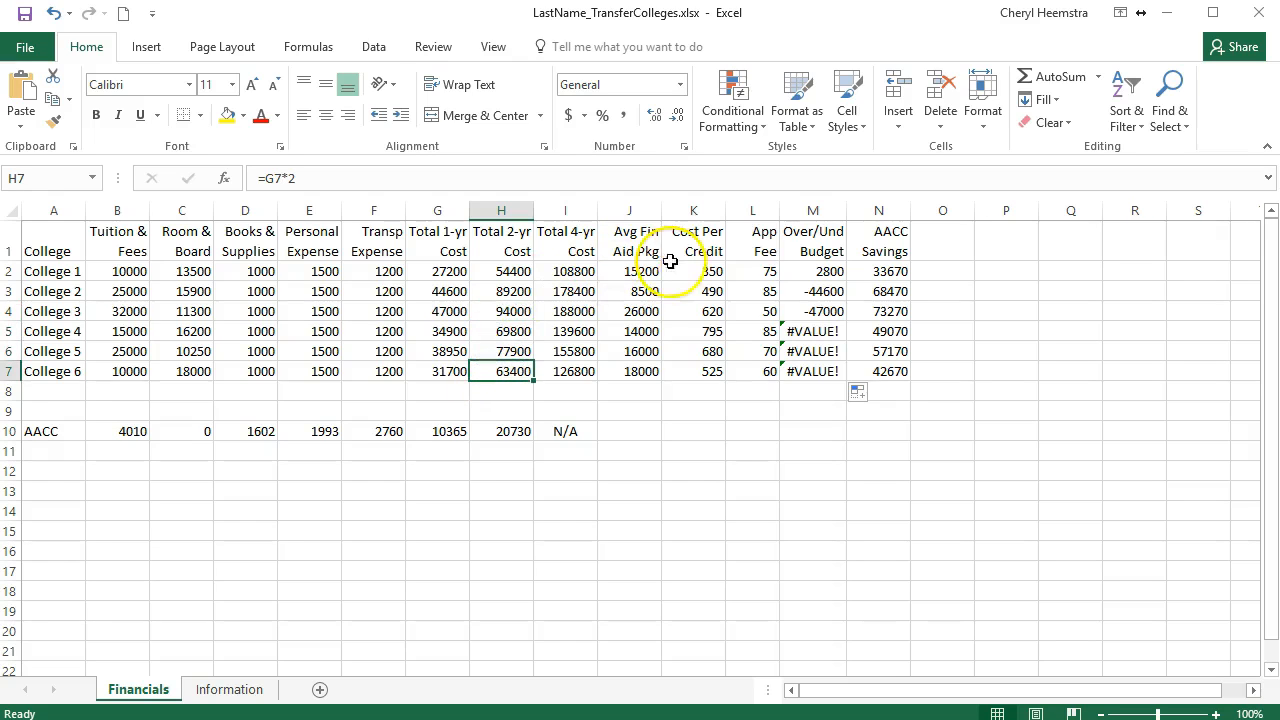
Step: Clear the Over/Und Budget formulas from M2:M7
{"action": "left_click", "coordinate": [803, 270]}
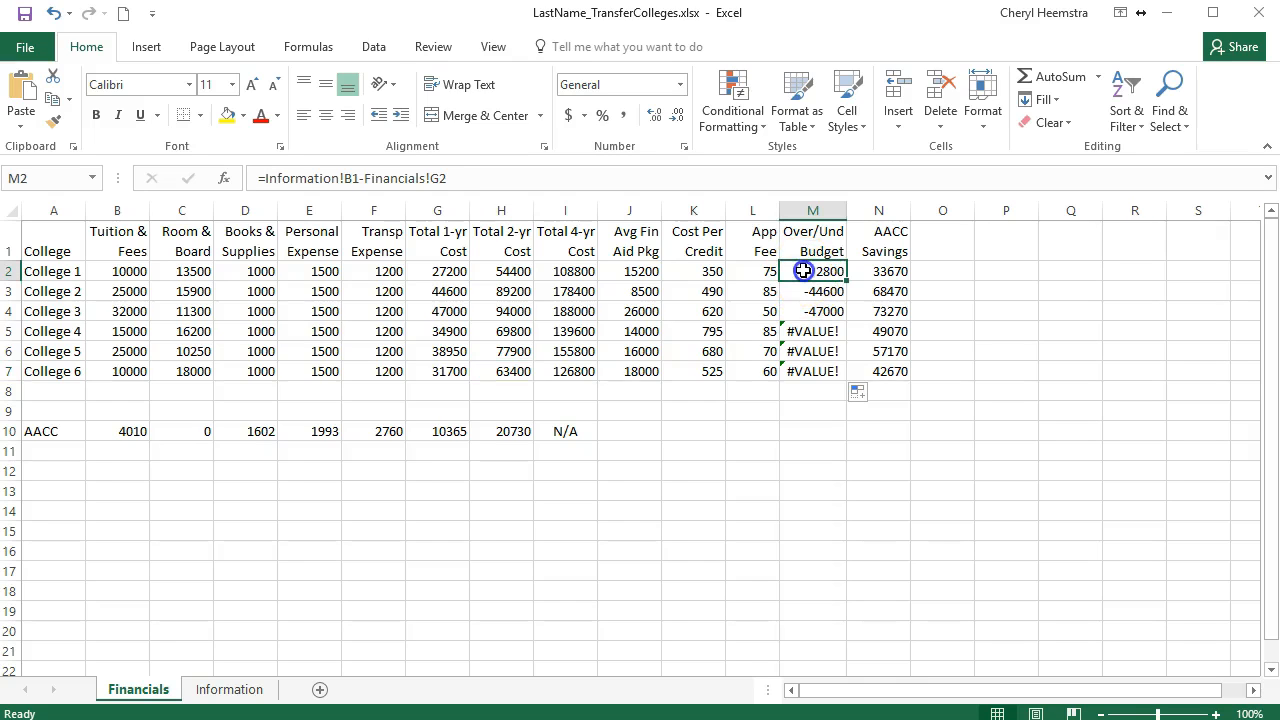
{"action": "left_click_drag", "start_coordinate": [803, 270], "coordinate": [807, 366]}
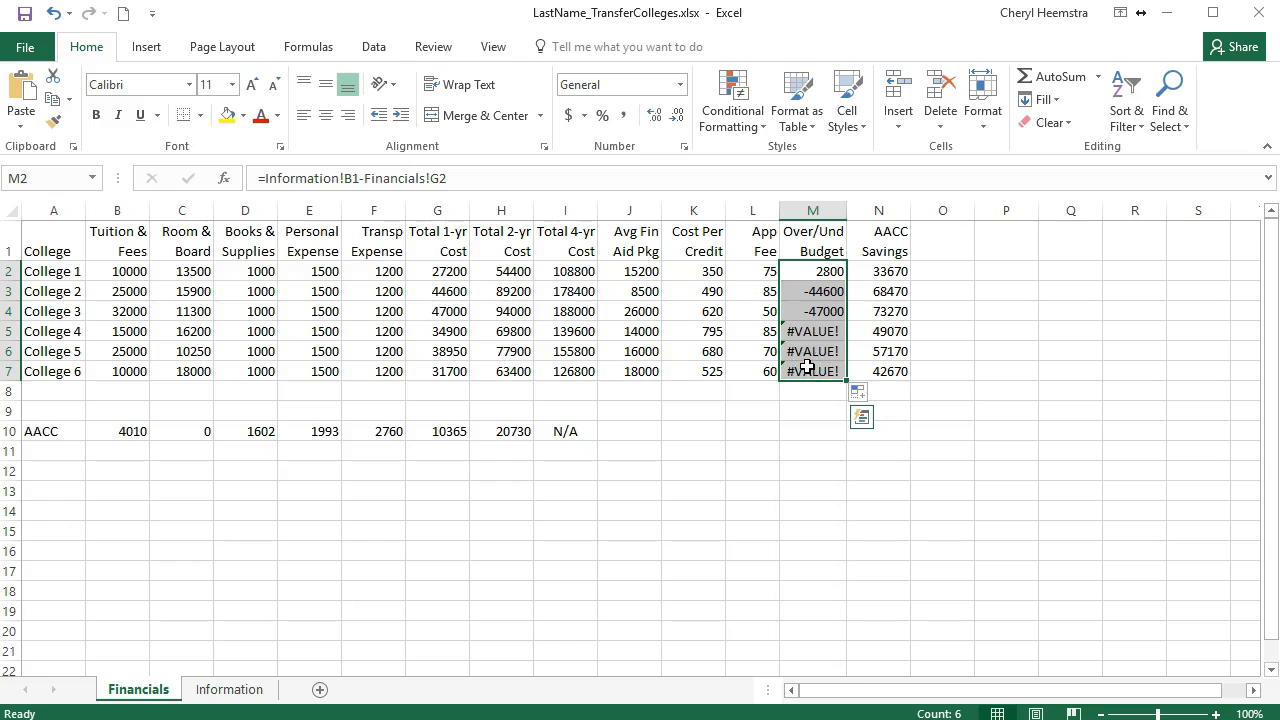
{"action": "key", "text": "Delete"}
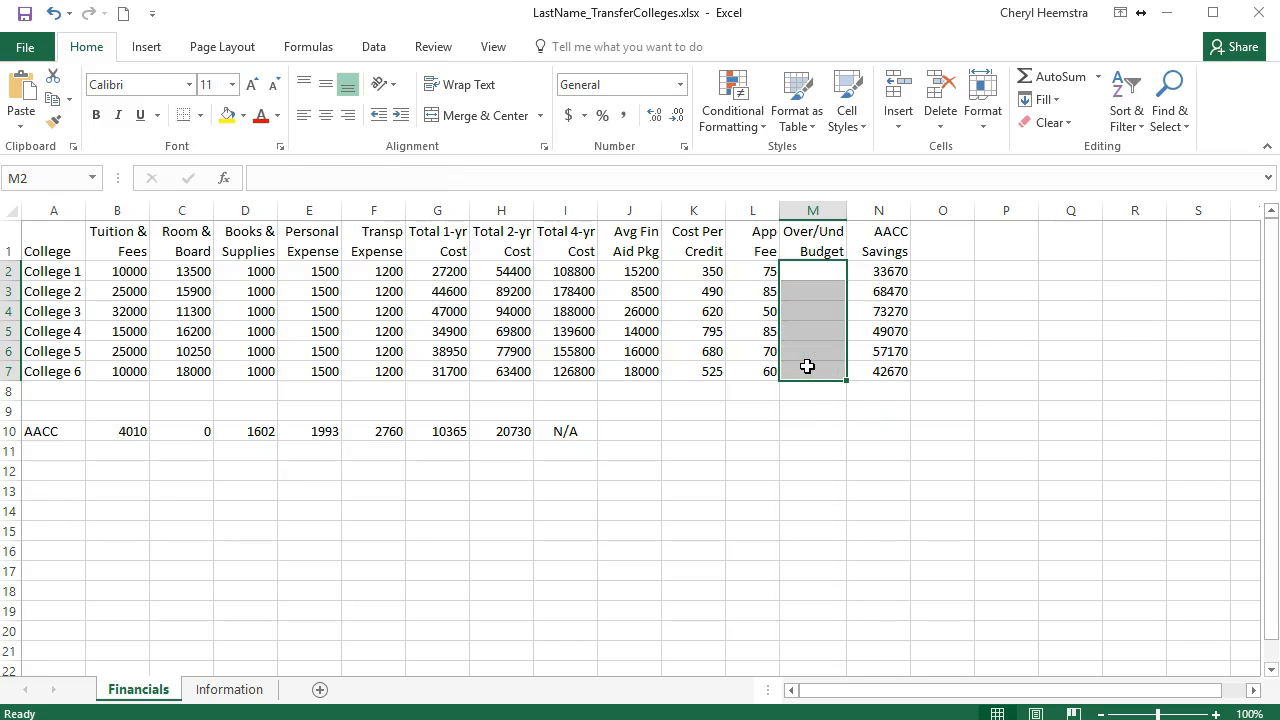
Step: Enter =Information!$B$1-Financials!G2 in M2 for College 1, making the yearly budget reference absolute
{"action": "left_click", "coordinate": [801, 266]}
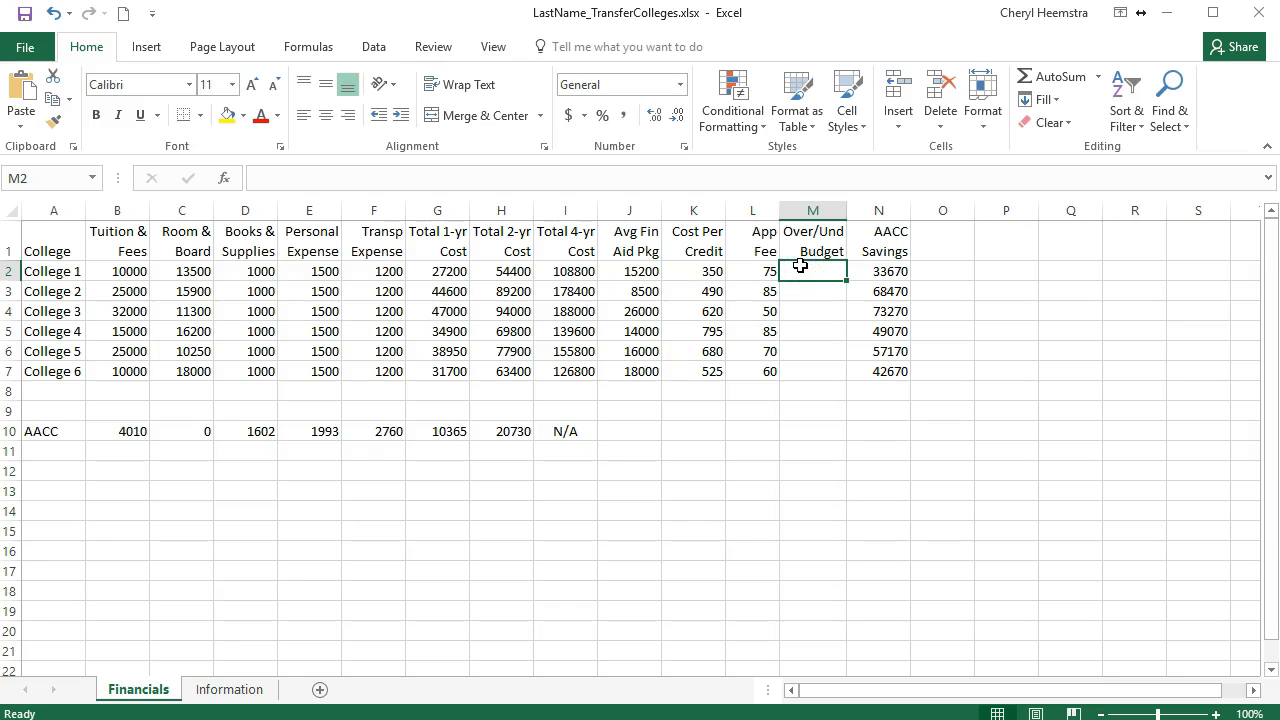
{"action": "type", "text": "="}
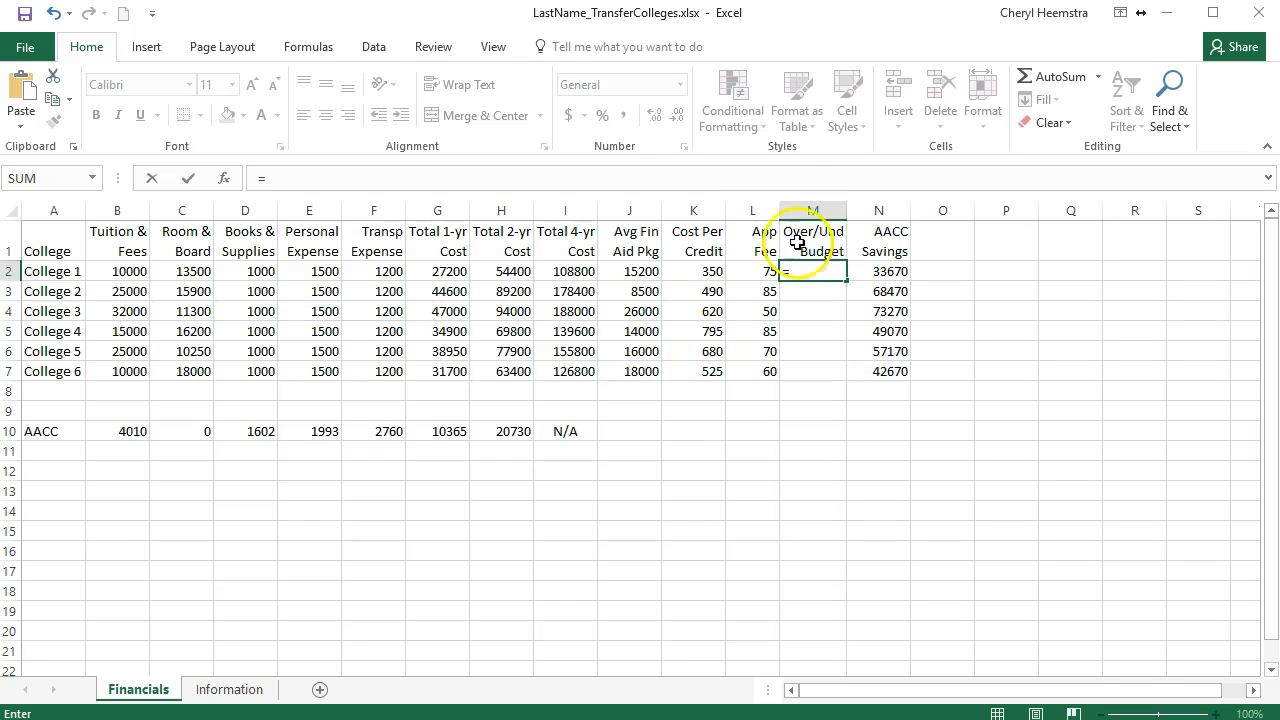
{"action": "left_click", "coordinate": [257, 699]}
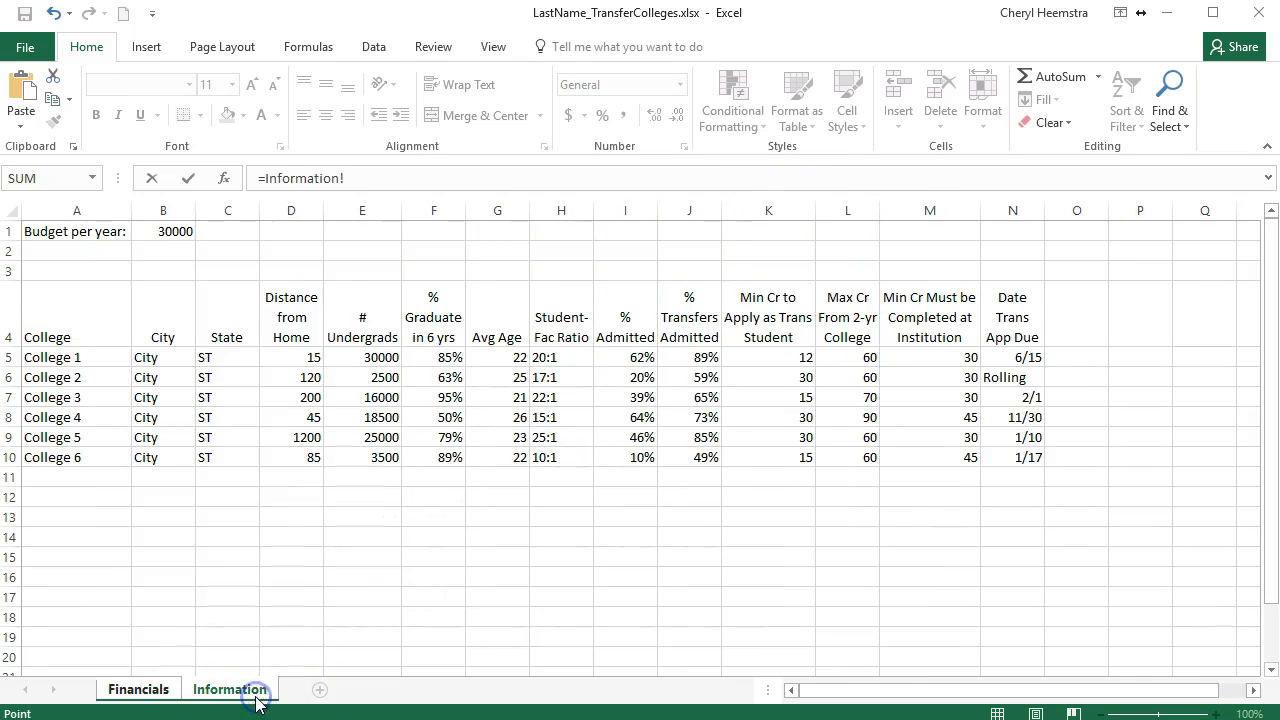
{"action": "left_click", "coordinate": [173, 231]}
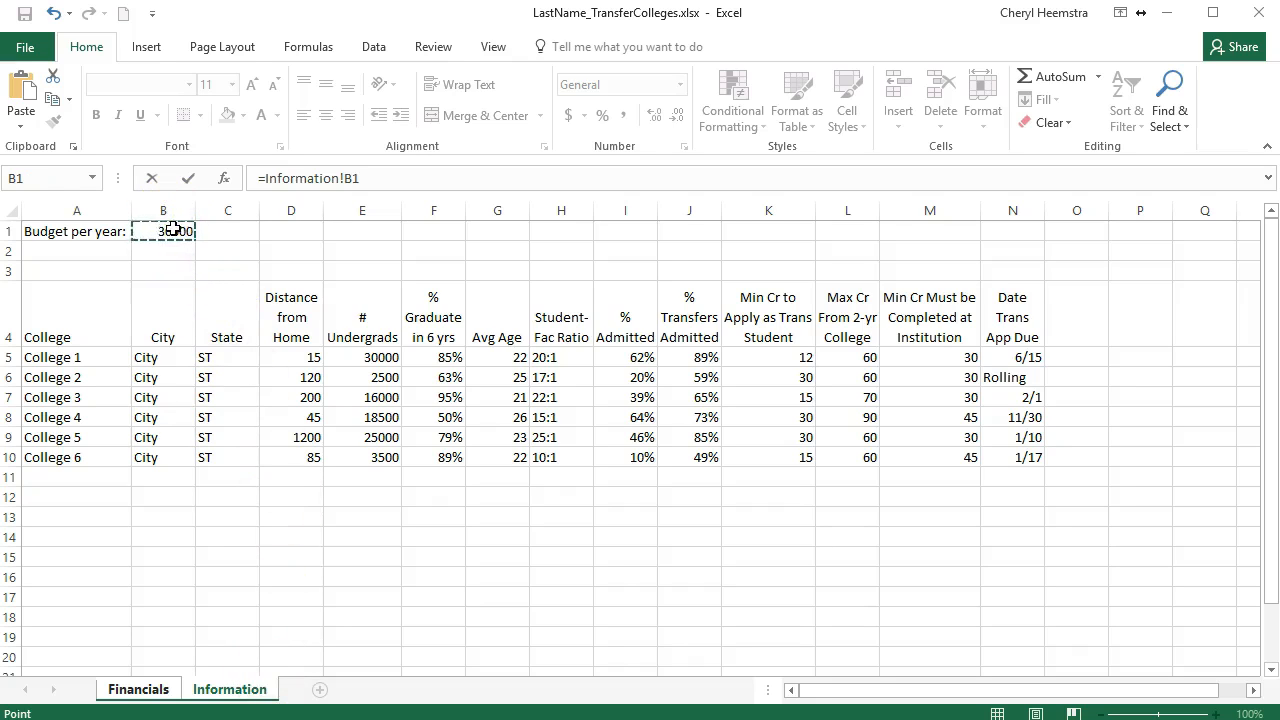
{"action": "key", "text": "F4"}
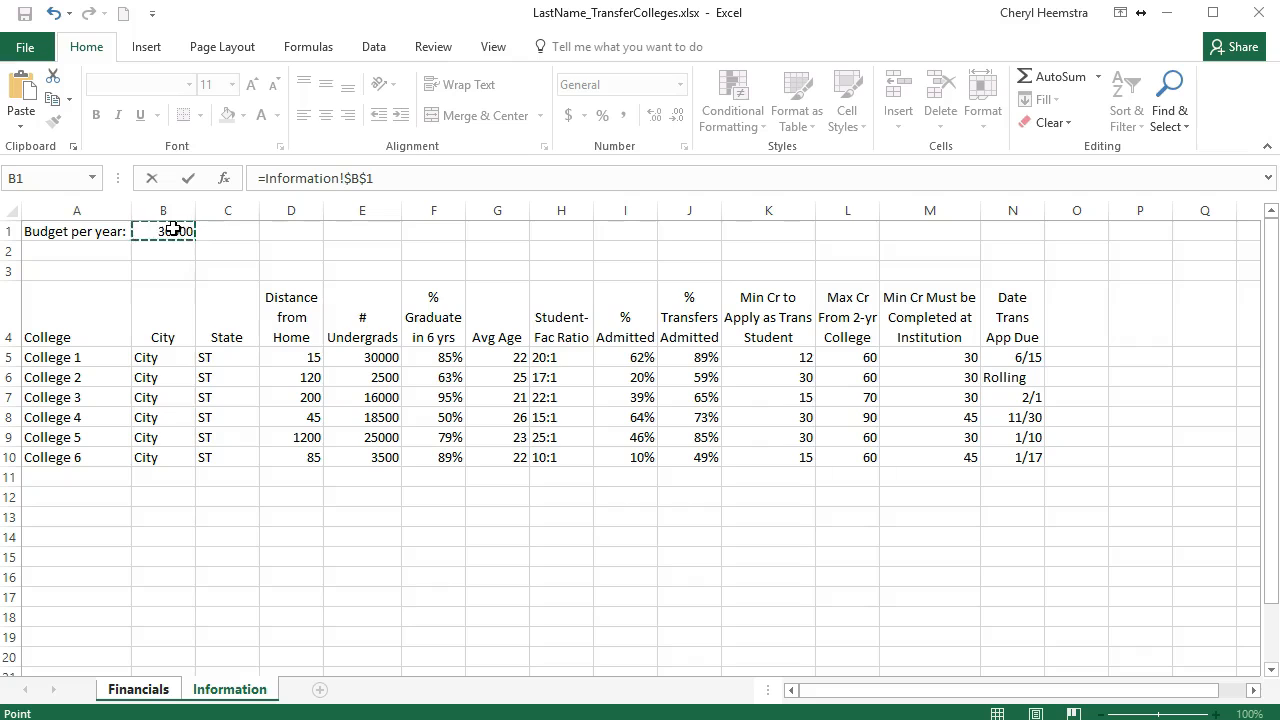
{"action": "double_click", "coordinate": [376, 178]}
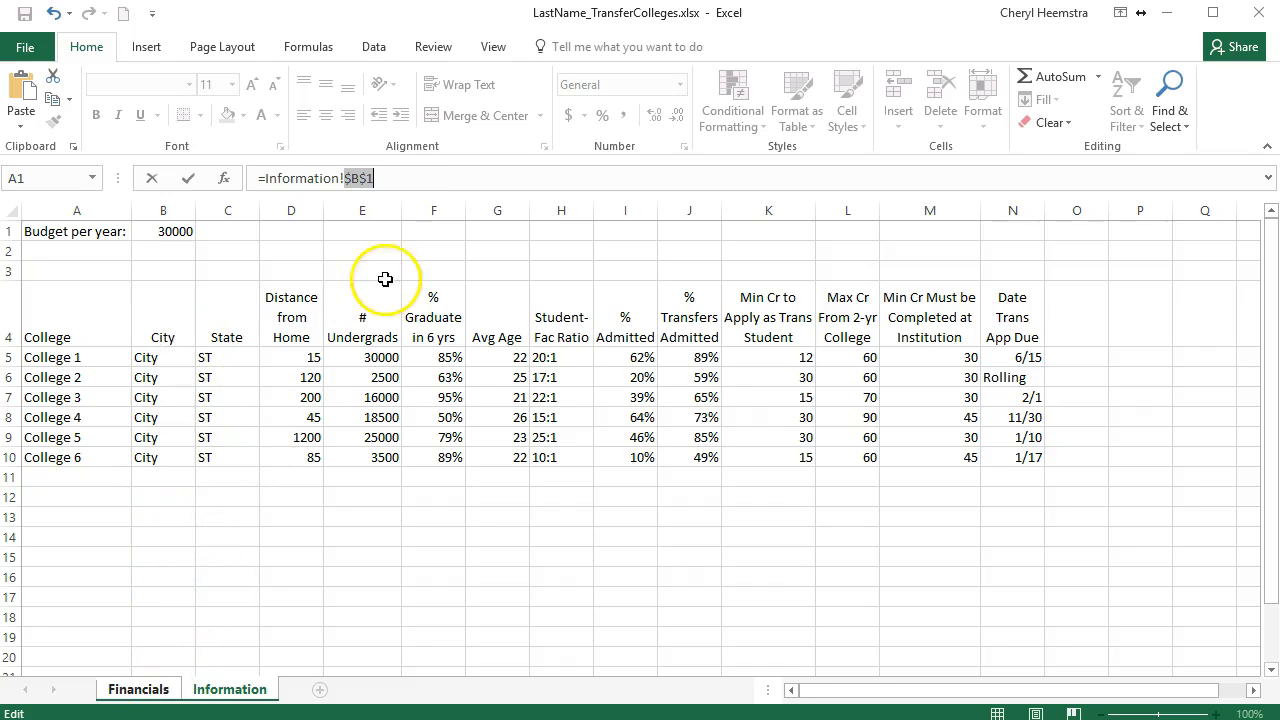
{"action": "left_click", "coordinate": [383, 178]}
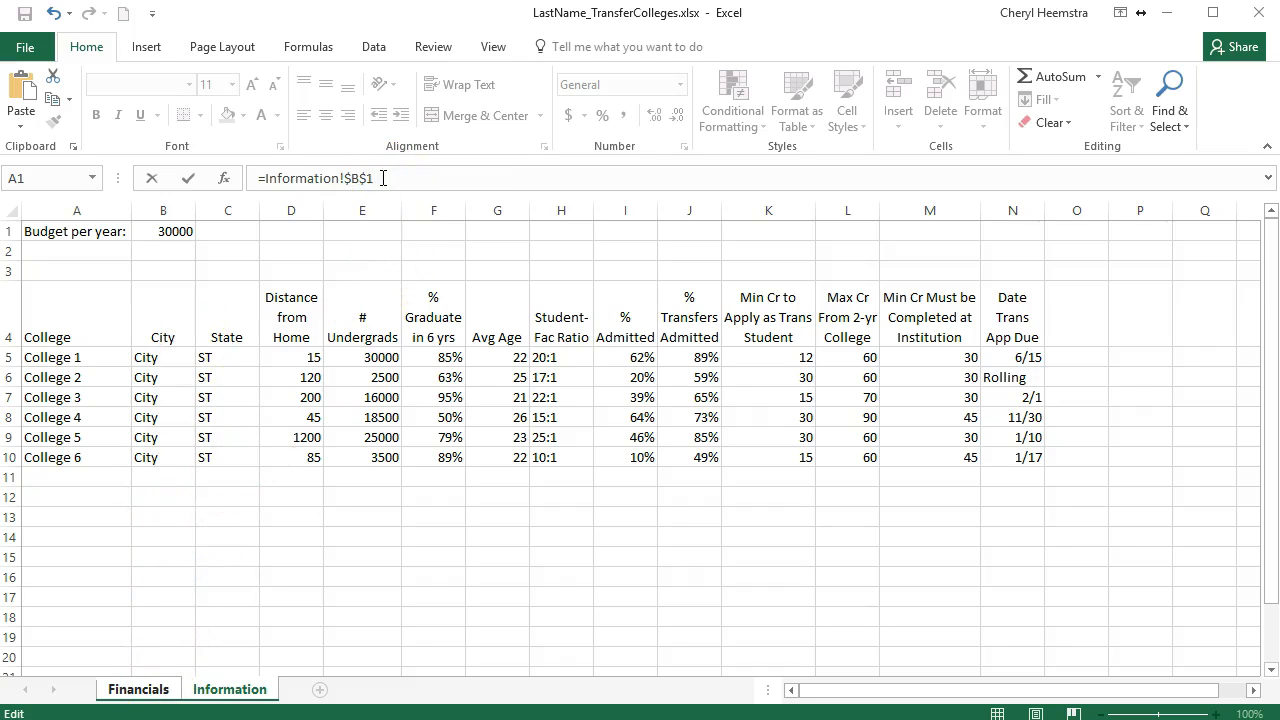
{"action": "type", "text": "-"}
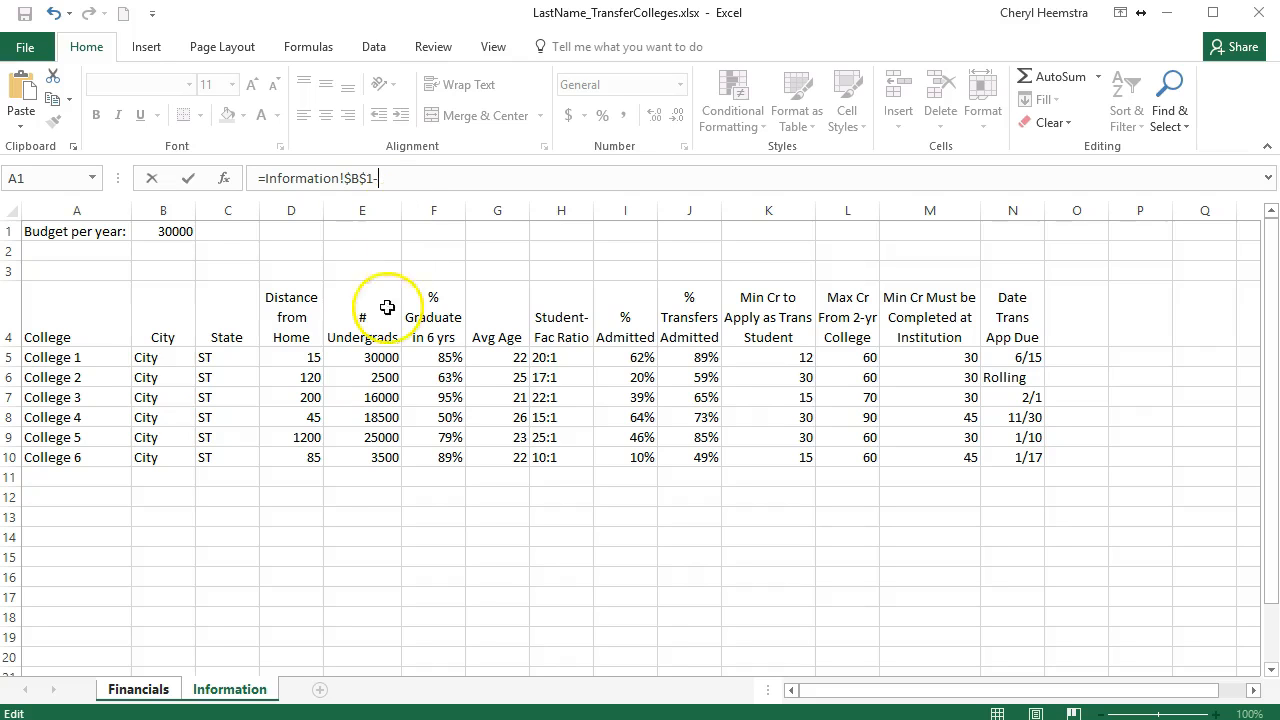
{"action": "left_click", "coordinate": [137, 690]}
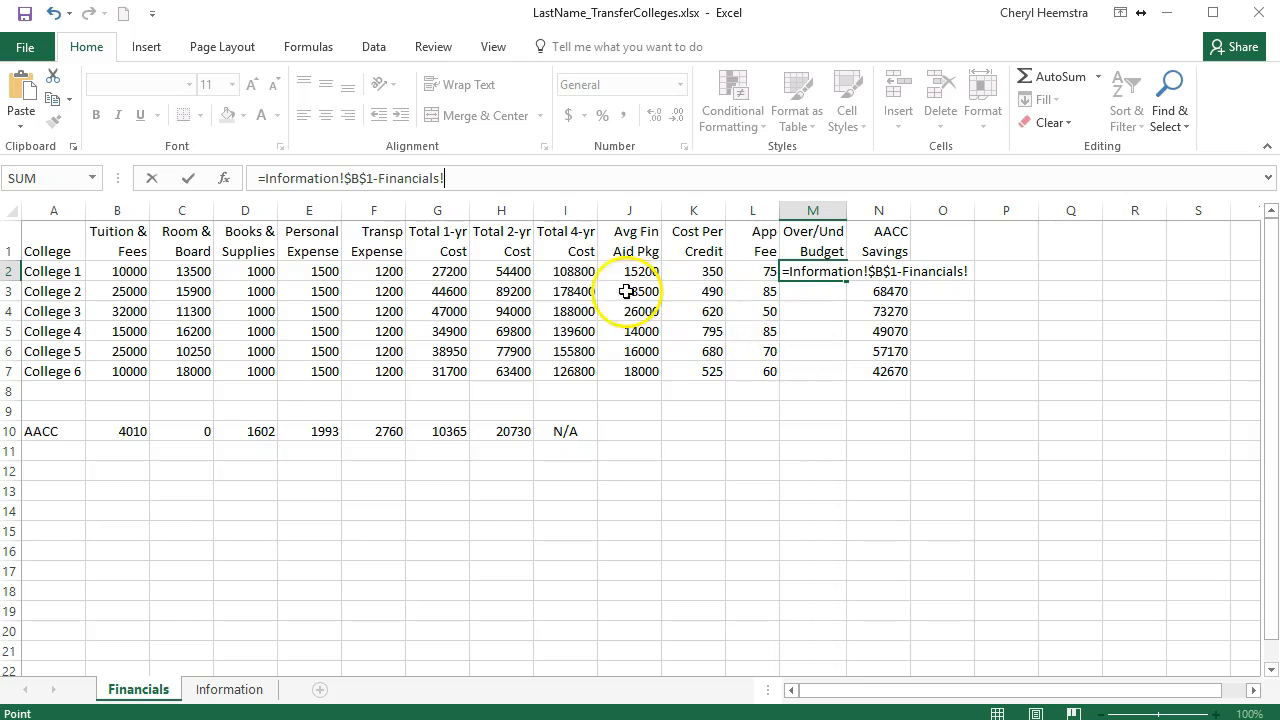
{"action": "left_click", "coordinate": [447, 272]}
{"action": "key", "text": "Return"}
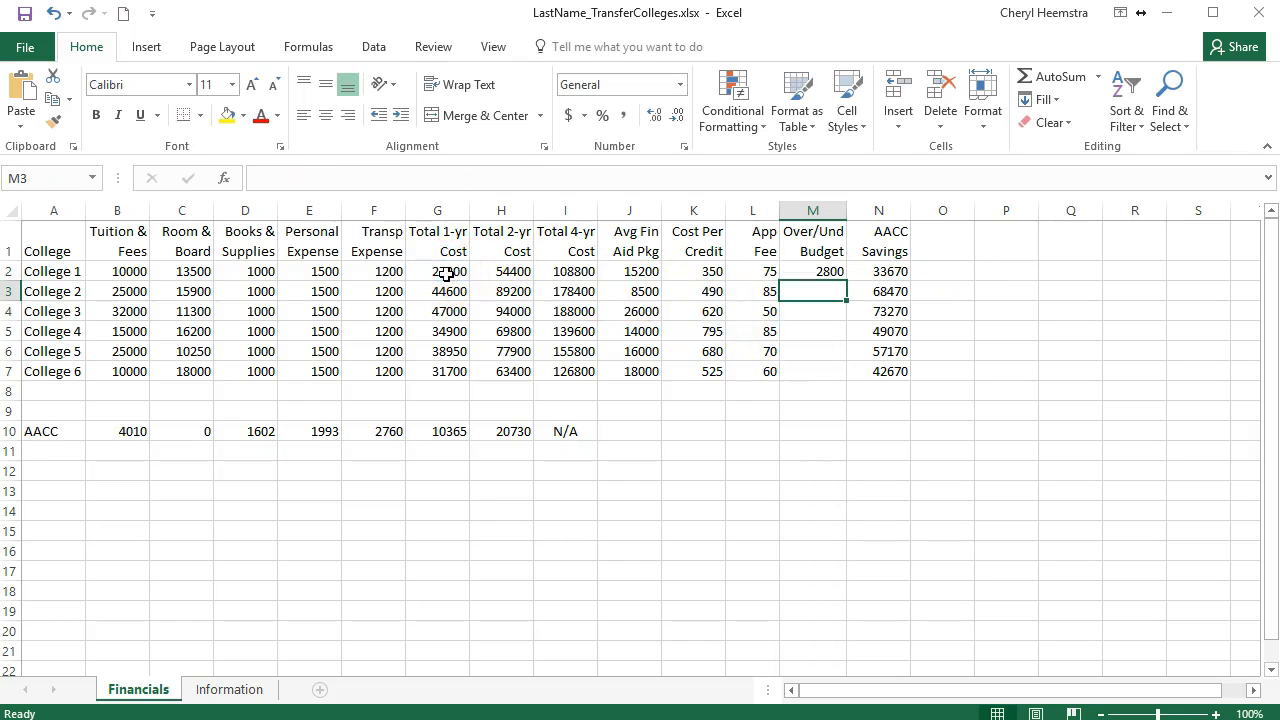
Step: Copy the College 1 Over/Und Budget formula from M2 down through M7
{"action": "left_click", "coordinate": [797, 272]}
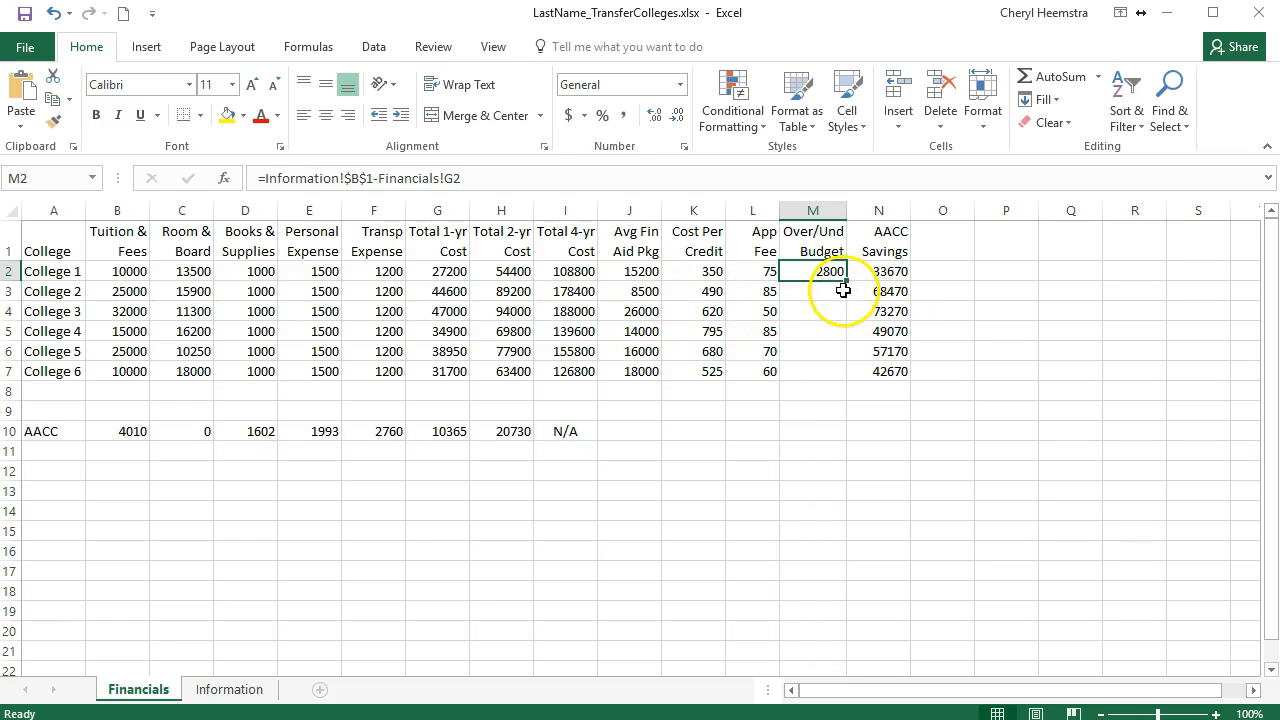
{"action": "left_click_drag", "start_coordinate": [845, 282], "coordinate": [845, 380]}
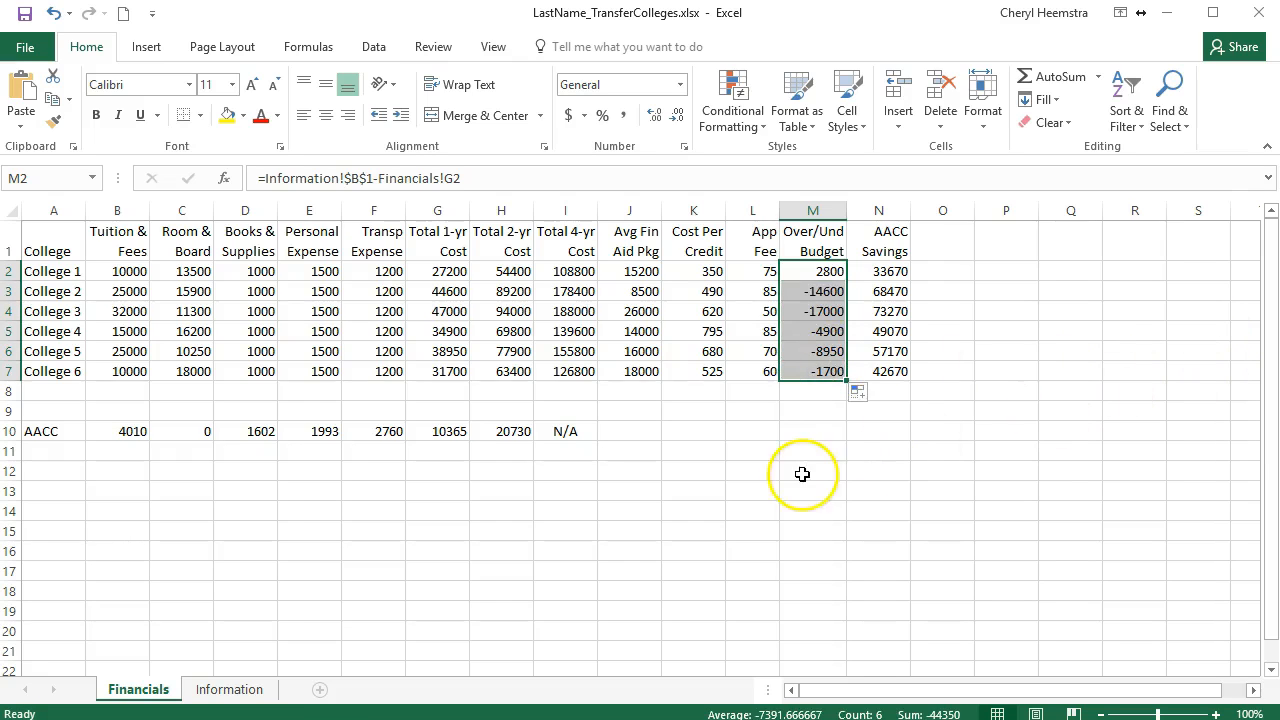
{"action": "left_click", "coordinate": [953, 268]}
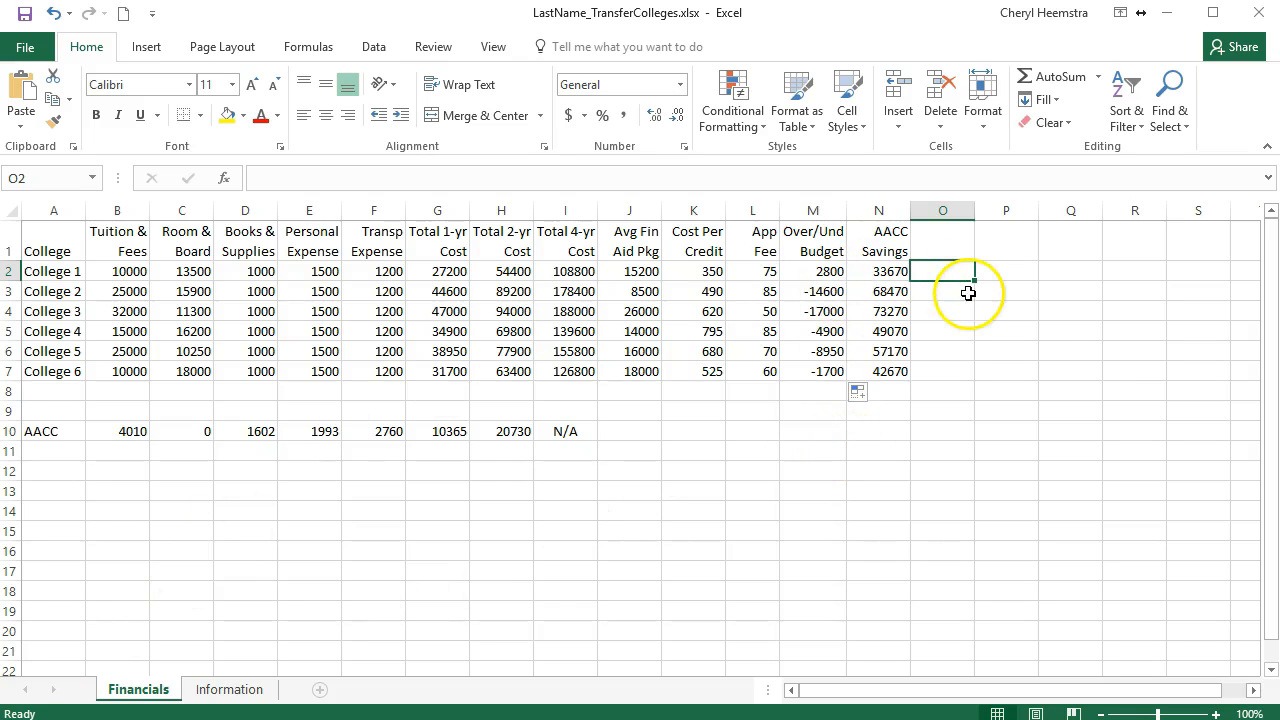
Step: Overwrite the College 1 Over/Und Budget formula in M2, starting with a reference to the Information sheet
{"action": "left_click", "coordinate": [835, 271]}
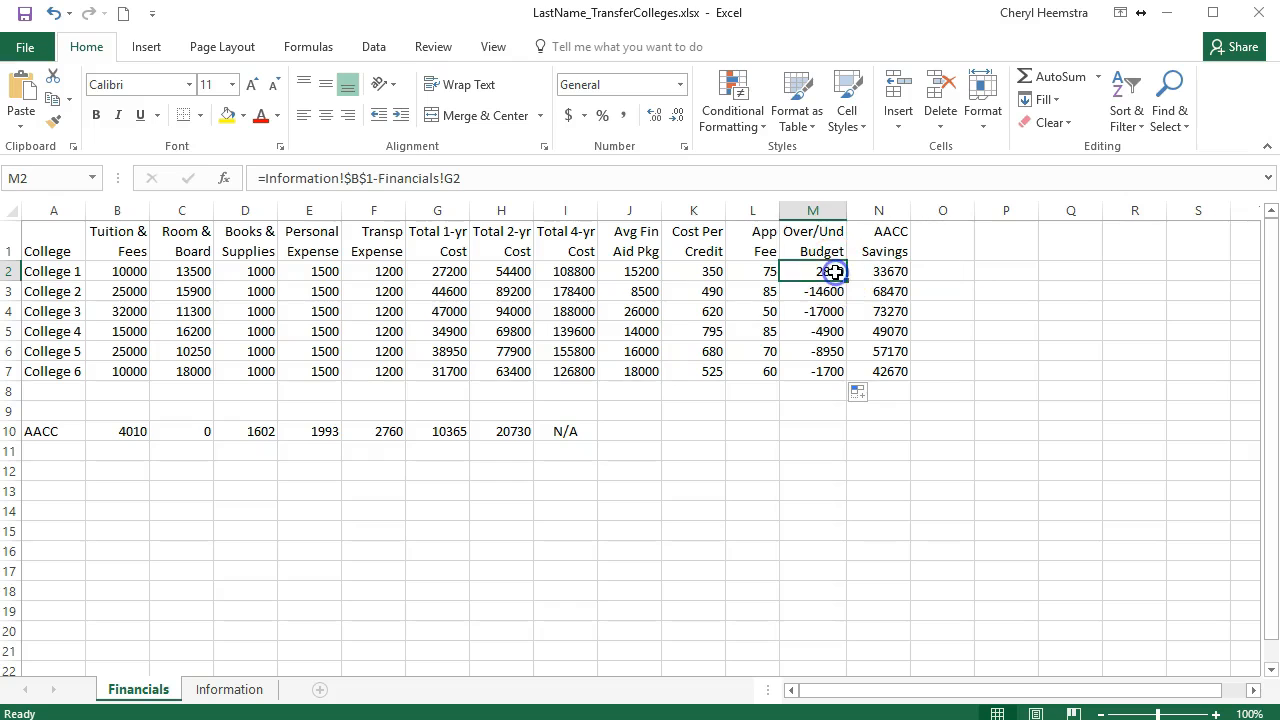
{"action": "left_click", "coordinate": [480, 177]}
{"action": "left_click_drag", "start_coordinate": [480, 177], "coordinate": [302, 170]}
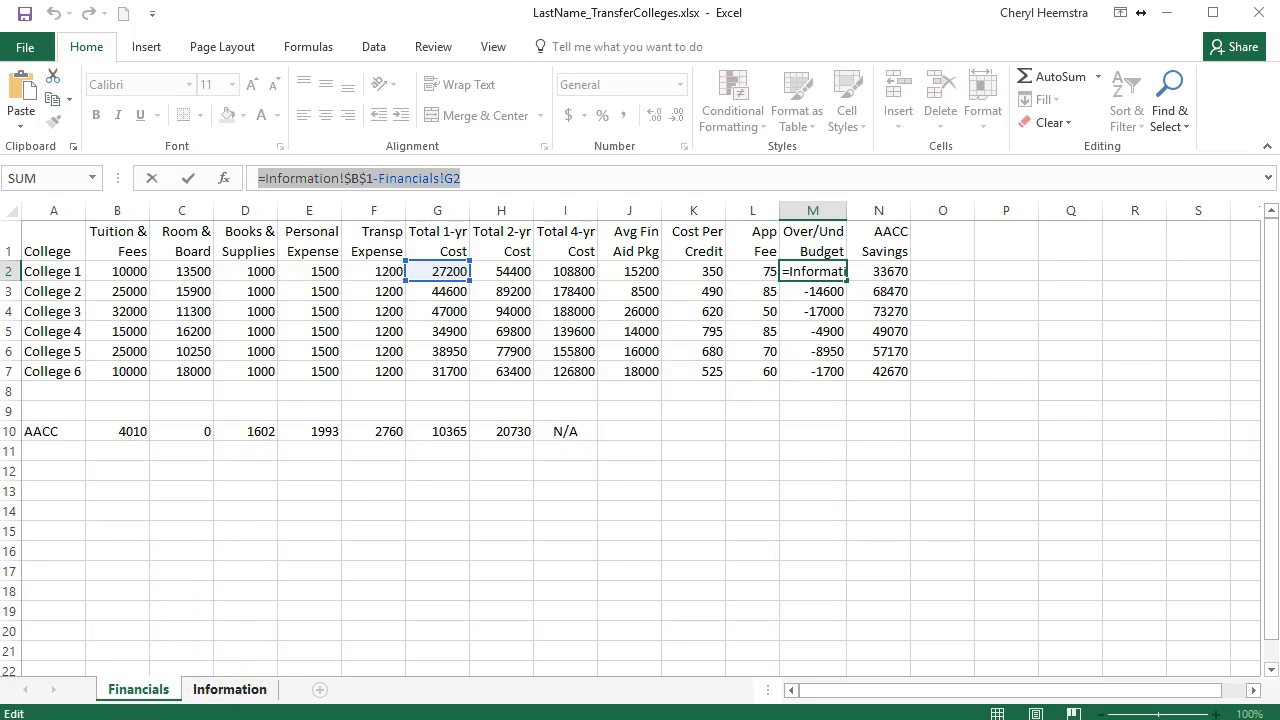
{"action": "left_click", "coordinate": [206, 689]}
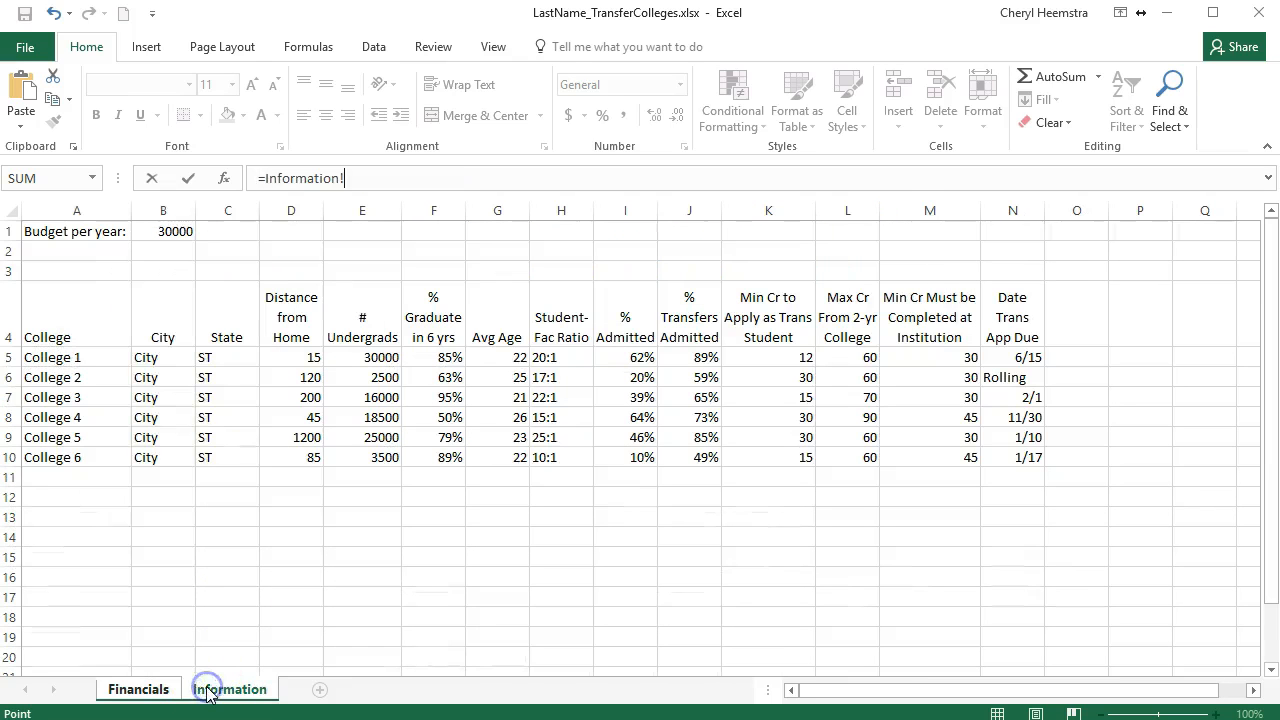